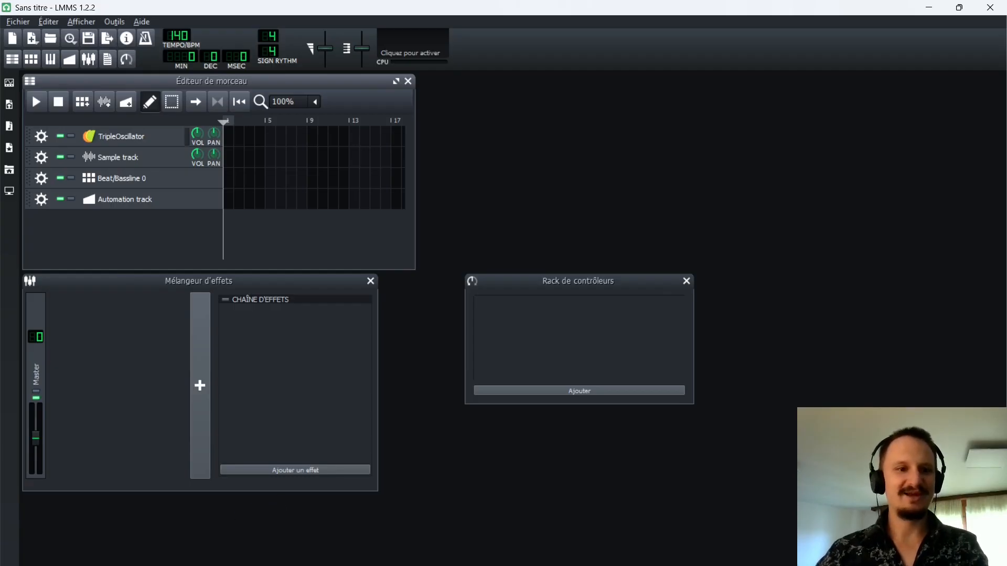
- Switch to the browser, view the LMMS downloads for Windows, Linux and macOS on lmms.io, and return to LMMS
{"action": "left_click", "coordinate": [79, 565]}
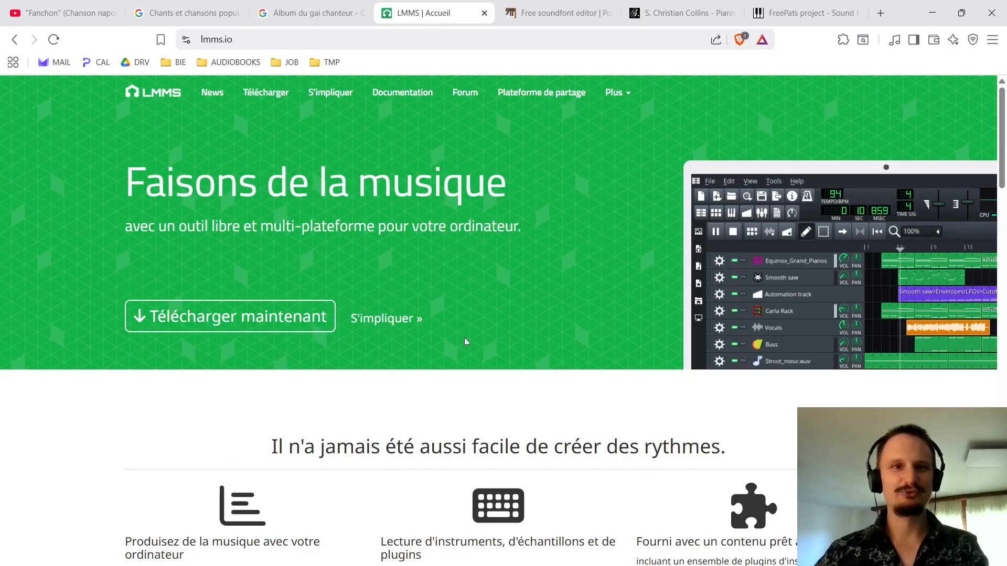
{"action": "left_click", "coordinate": [249, 91]}
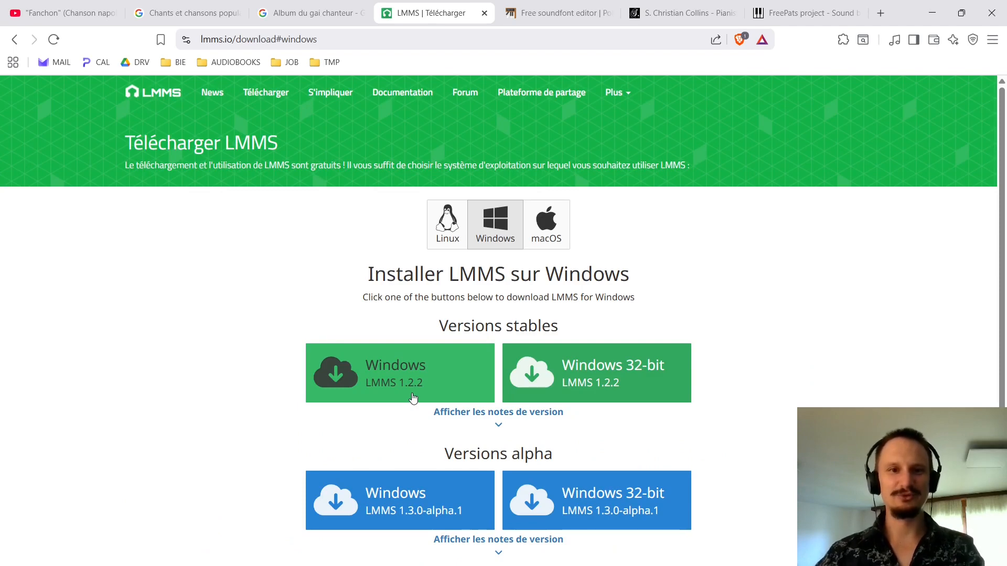
{"action": "left_click", "coordinate": [448, 220]}
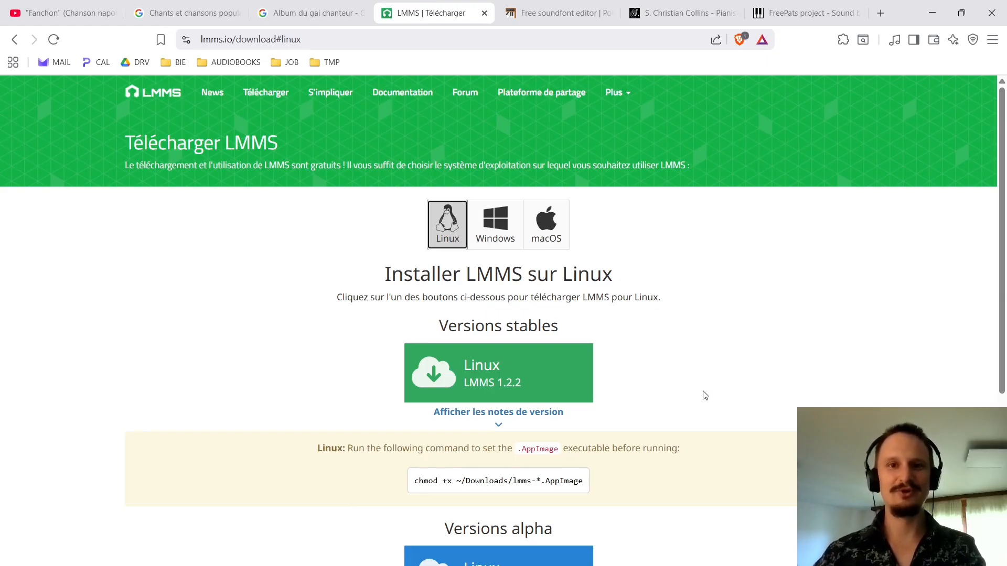
{"action": "left_click", "coordinate": [548, 239]}
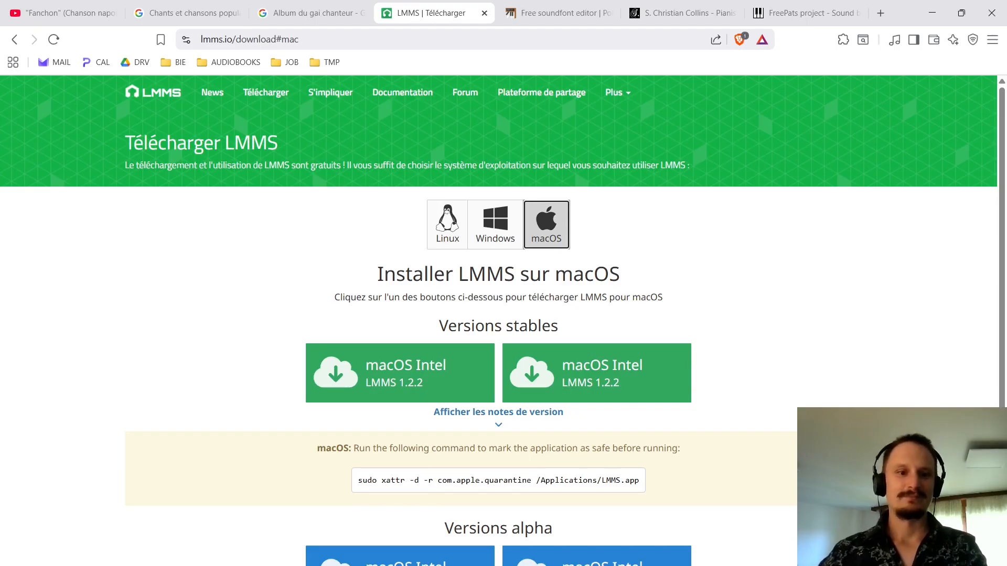
{"action": "mouse_move", "coordinate": [253, 565]}
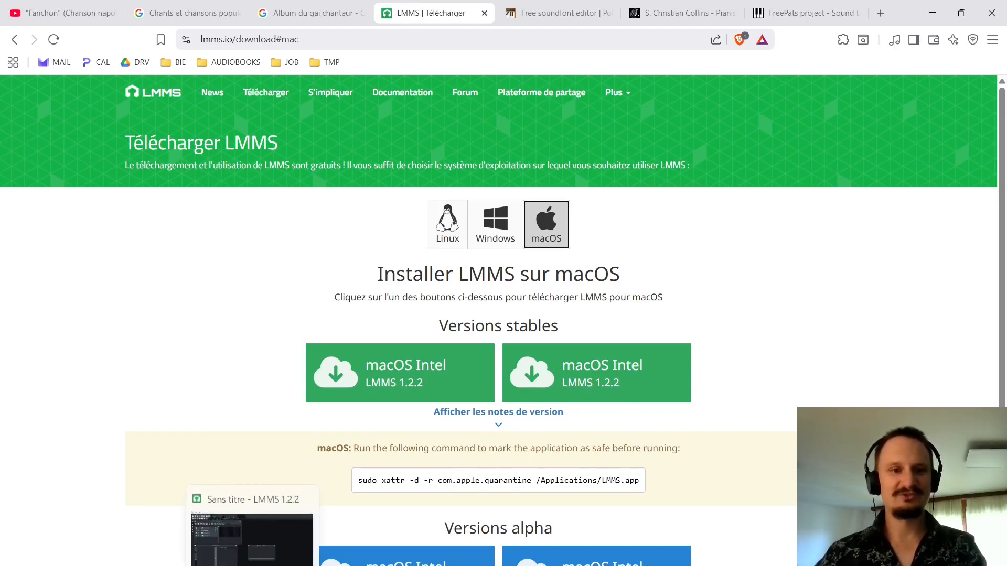
{"action": "left_click", "coordinate": [252, 540]}
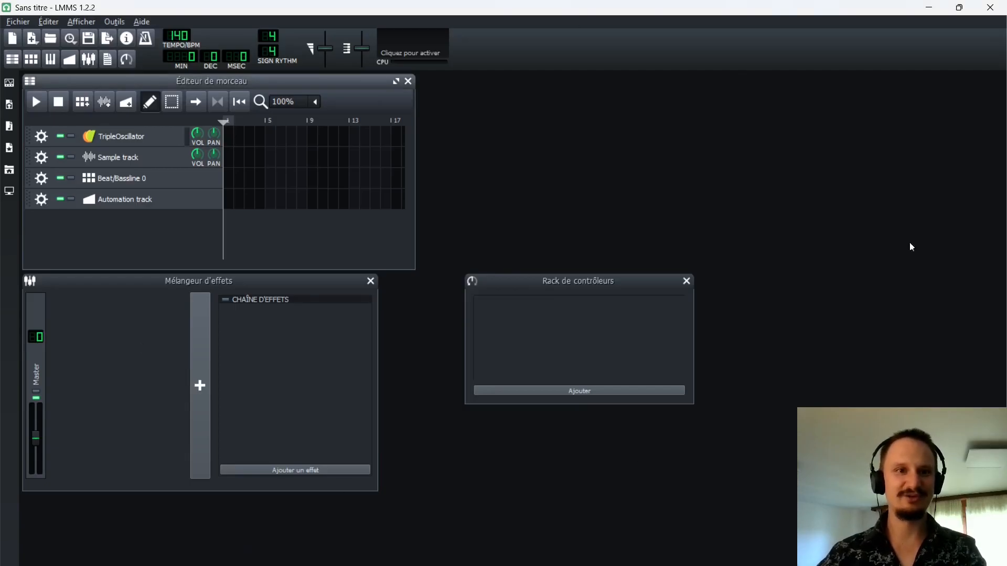
- Look over the general and directory settings in the LMMS configuration, leaving them without saving
{"action": "left_click", "coordinate": [48, 23]}
{"action": "left_click", "coordinate": [55, 78]}
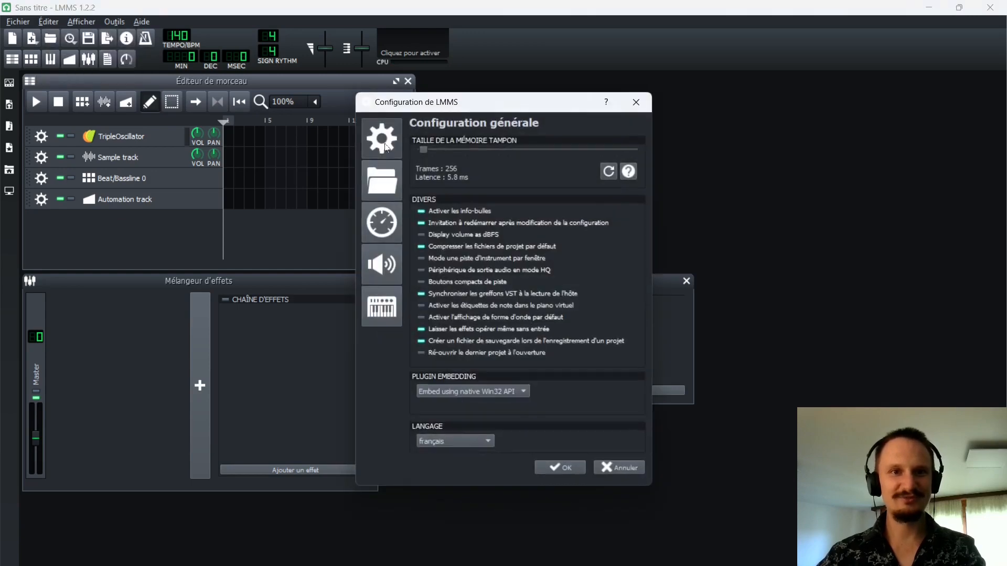
{"action": "left_click", "coordinate": [394, 179]}
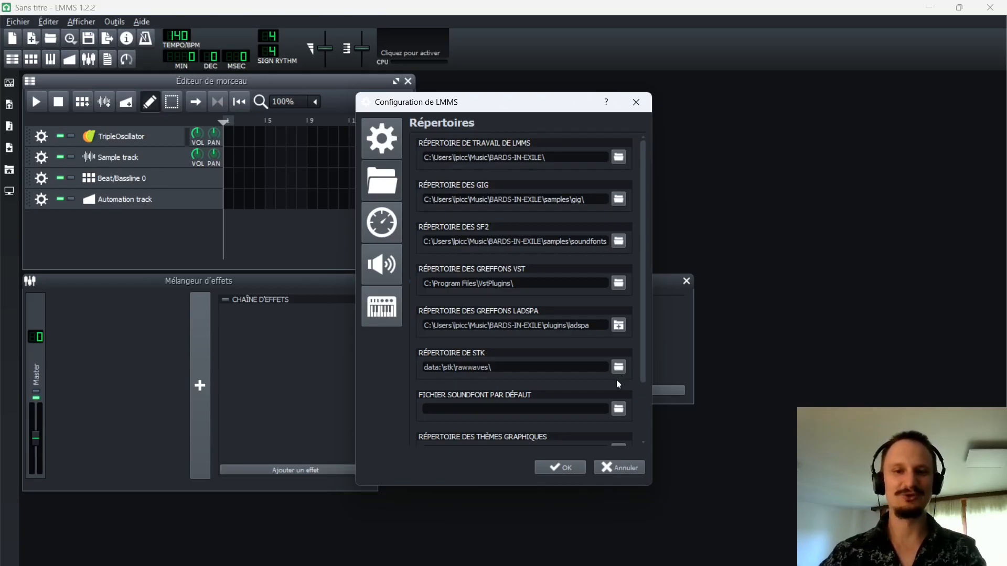
{"action": "left_click", "coordinate": [610, 469]}
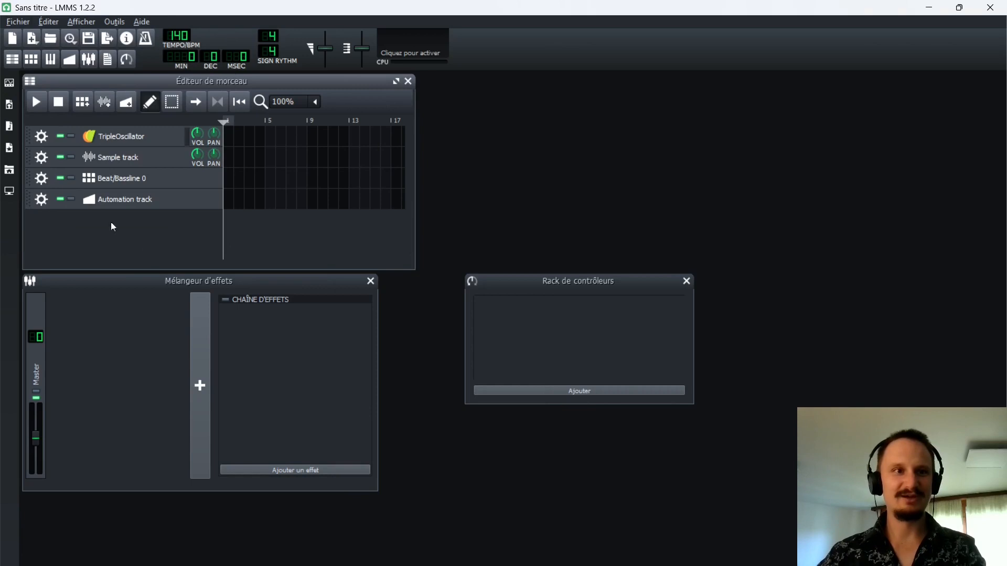
- Create a new project from the default template and close the controller rack window
{"action": "left_click", "coordinate": [21, 22]}
{"action": "mouse_move", "coordinate": [152, 54]}
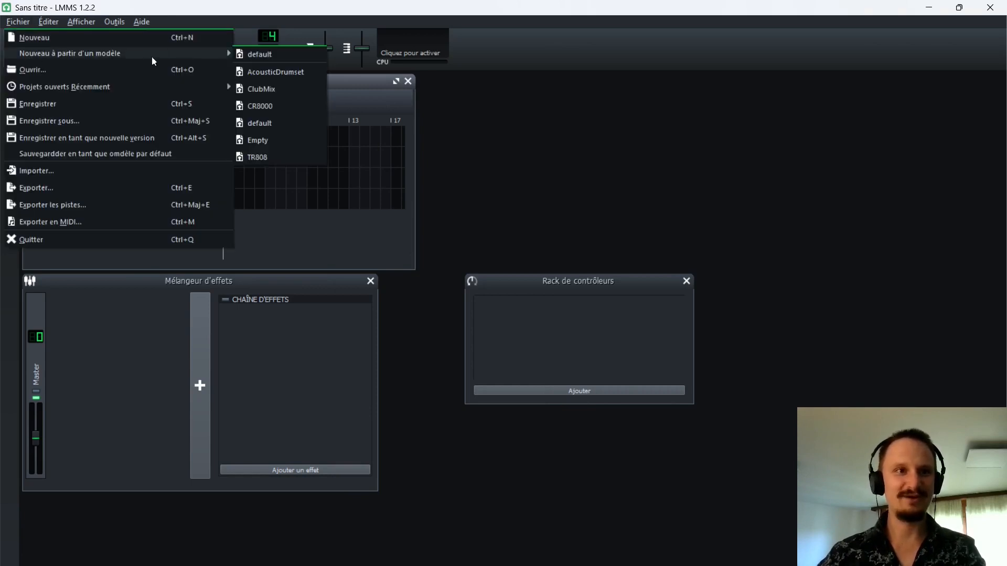
{"action": "left_click", "coordinate": [279, 122]}
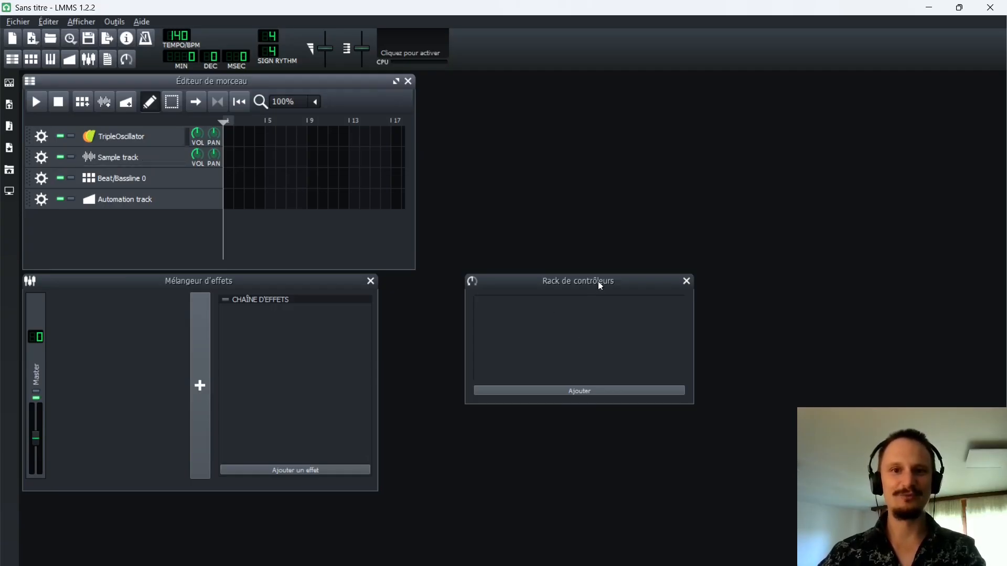
{"action": "left_click", "coordinate": [686, 283]}
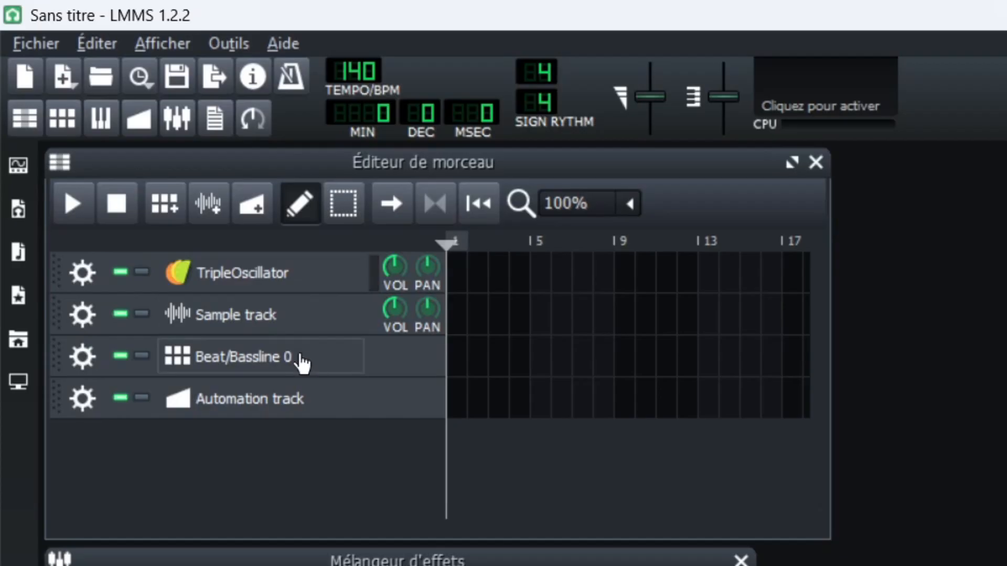
- Delete the Beat/Bassline 0 track and the Automation track from the song editor
{"action": "left_click", "coordinate": [82, 357]}
{"action": "left_click", "coordinate": [123, 419]}
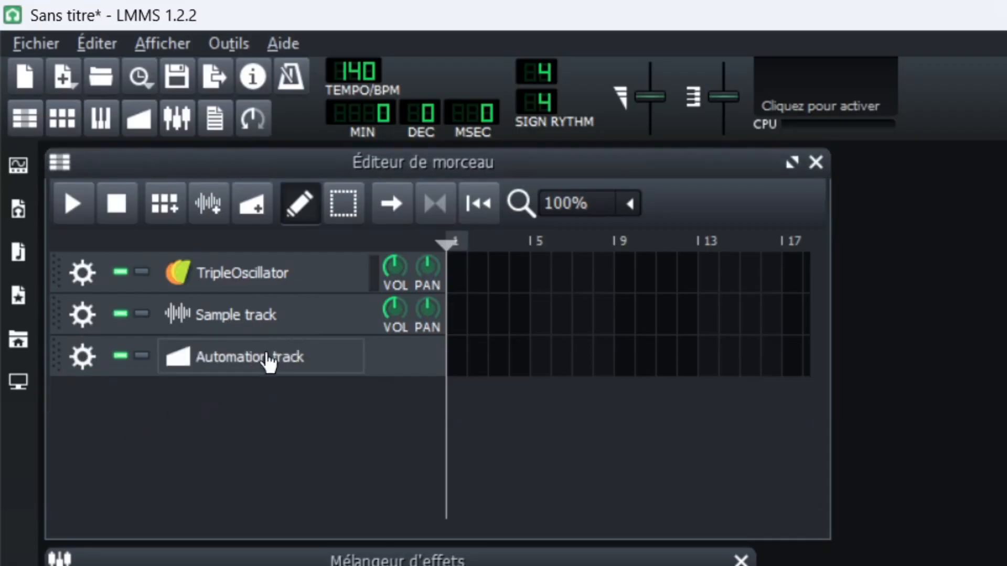
{"action": "left_click", "coordinate": [99, 356]}
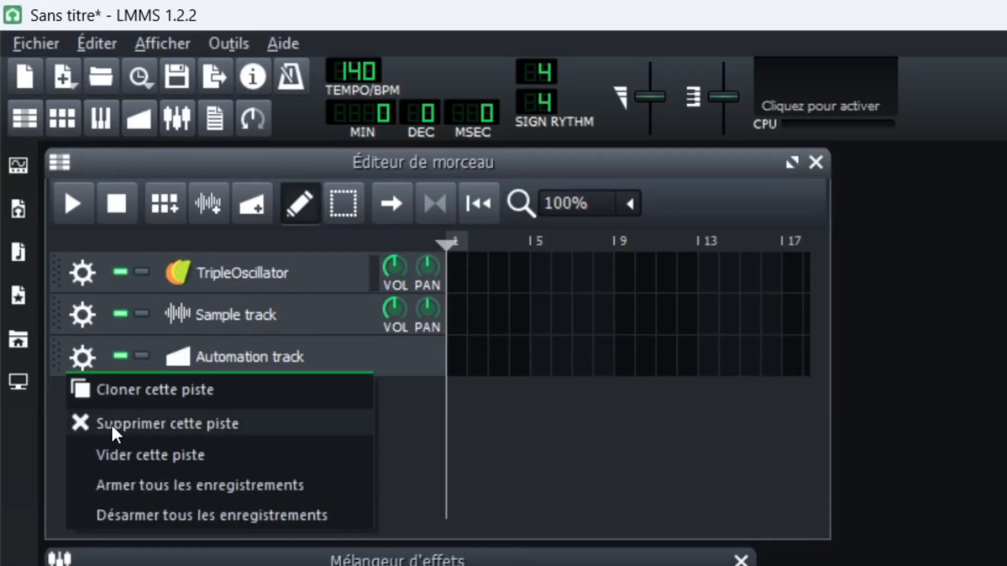
{"action": "left_click", "coordinate": [112, 423]}
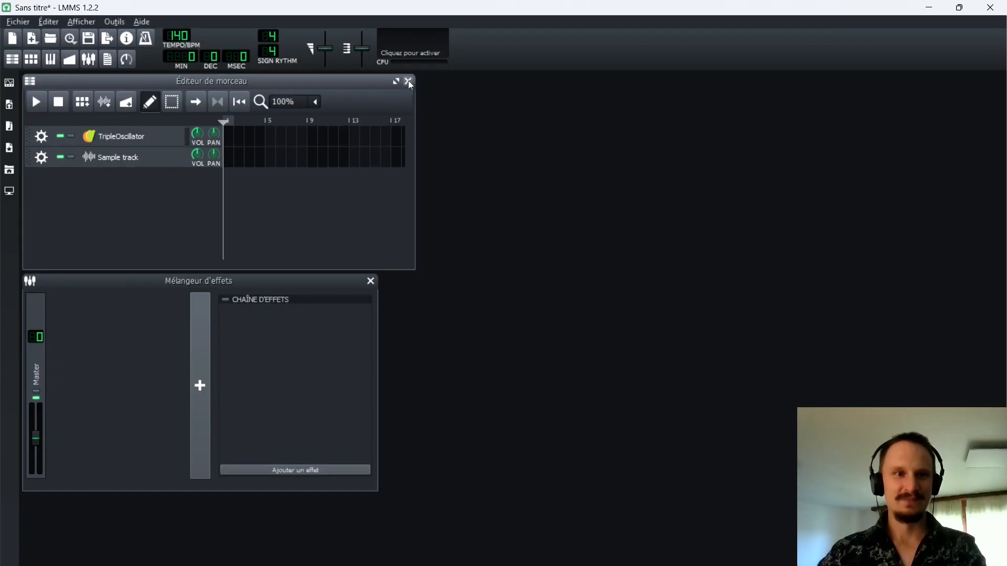
- Move the effects mixer window out of the way and maximize the song editor
{"action": "left_click_drag", "start_coordinate": [289, 287], "coordinate": [872, 367]}
{"action": "left_click", "coordinate": [396, 81]}
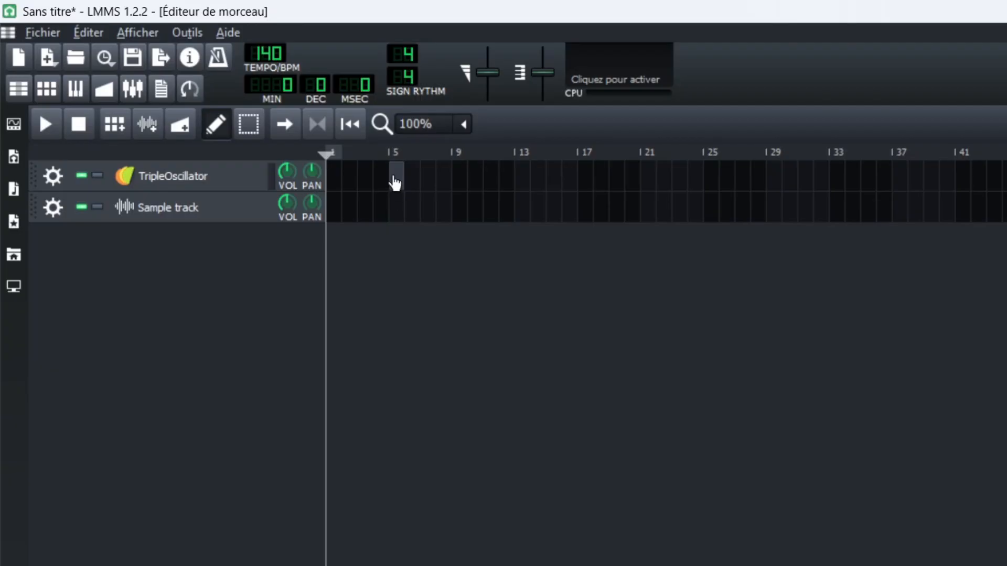
- Open the TripleOscillator pattern at bar 5 in the piano roll, audition some piano keys, and close the editor
{"action": "double_click", "coordinate": [395, 183]}
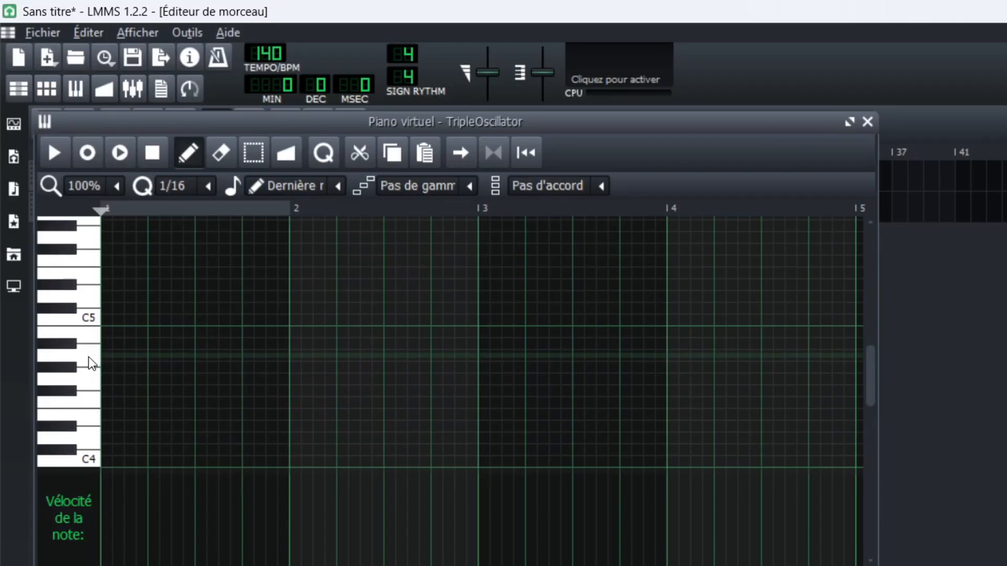
{"action": "mouse_move", "coordinate": [90, 363]}
{"action": "left_mouse_down"}
{"action": "mouse_move", "coordinate": [87, 402]}
{"action": "mouse_move", "coordinate": [84, 247]}
{"action": "left_mouse_up"}
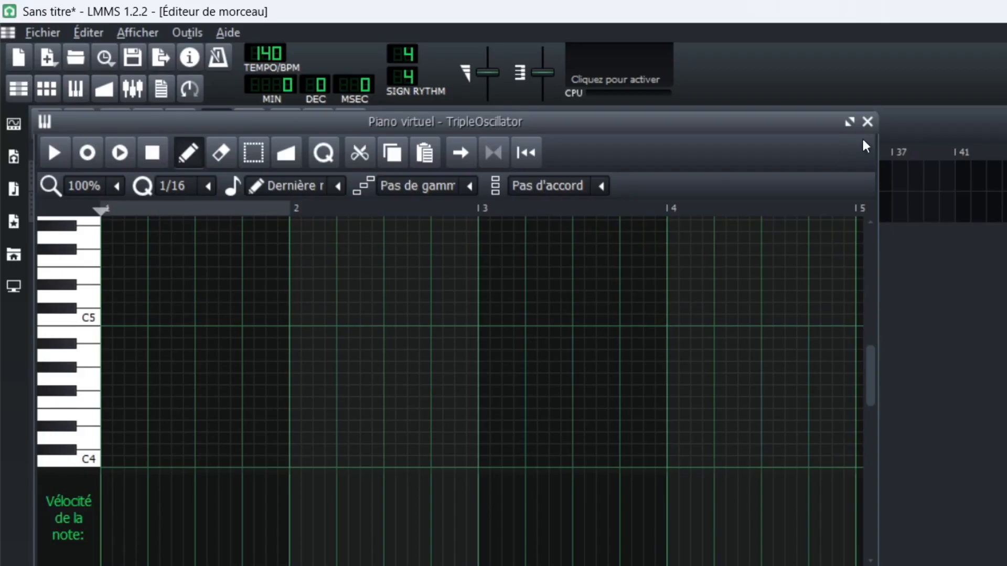
{"action": "left_click", "coordinate": [868, 121]}
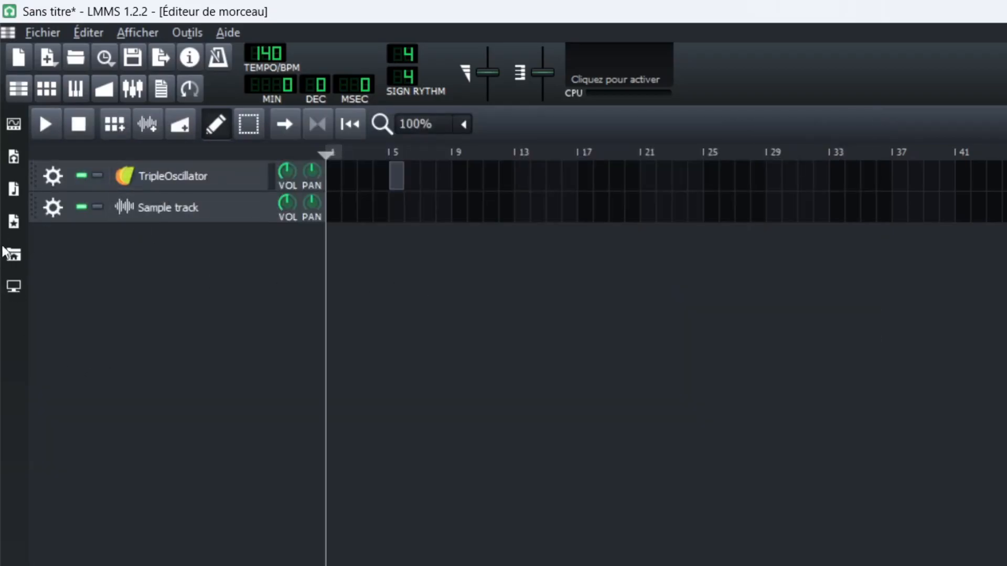
- Load the DullBell.xpf preset from the TripleOscillator presets onto the TripleOscillator track, then close the preset browser and instrument window
{"action": "left_click", "coordinate": [13, 124]}
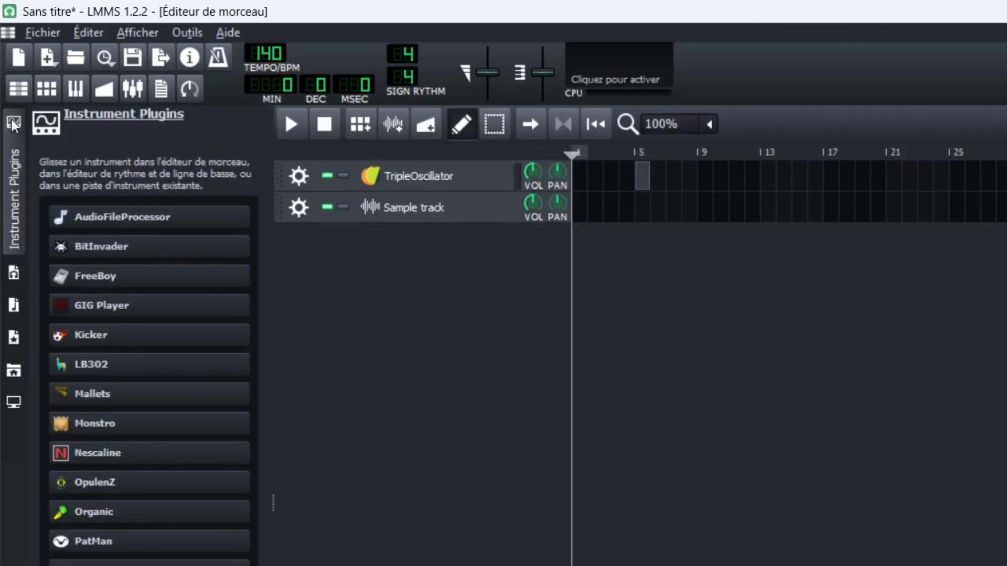
{"action": "left_click", "coordinate": [9, 184]}
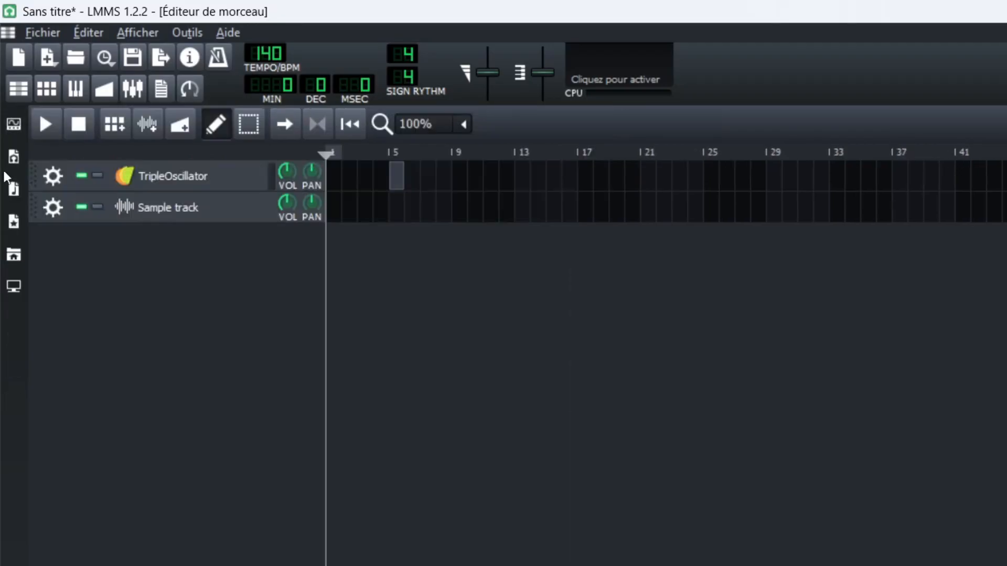
{"action": "left_click", "coordinate": [9, 225]}
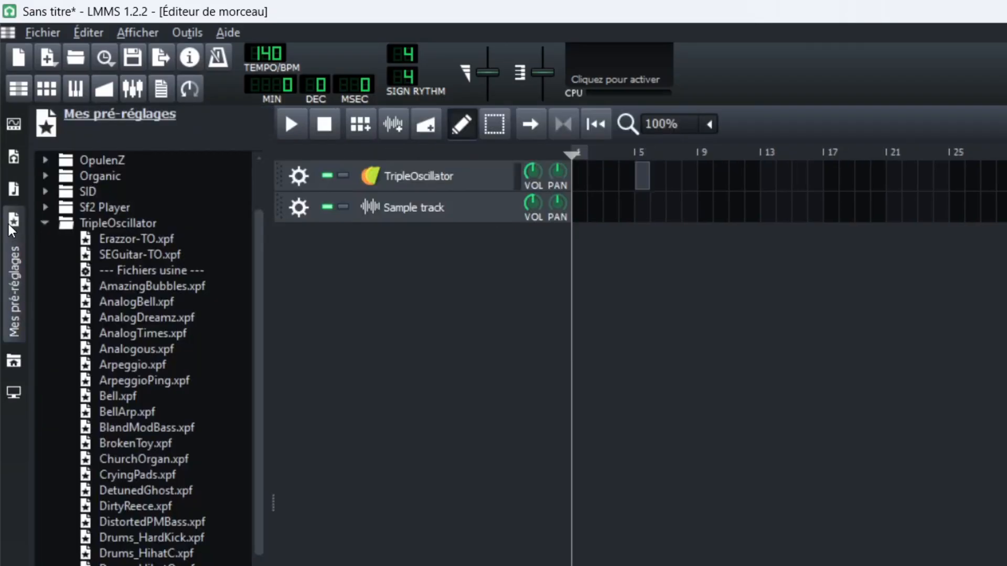
{"action": "left_click", "coordinate": [45, 223]}
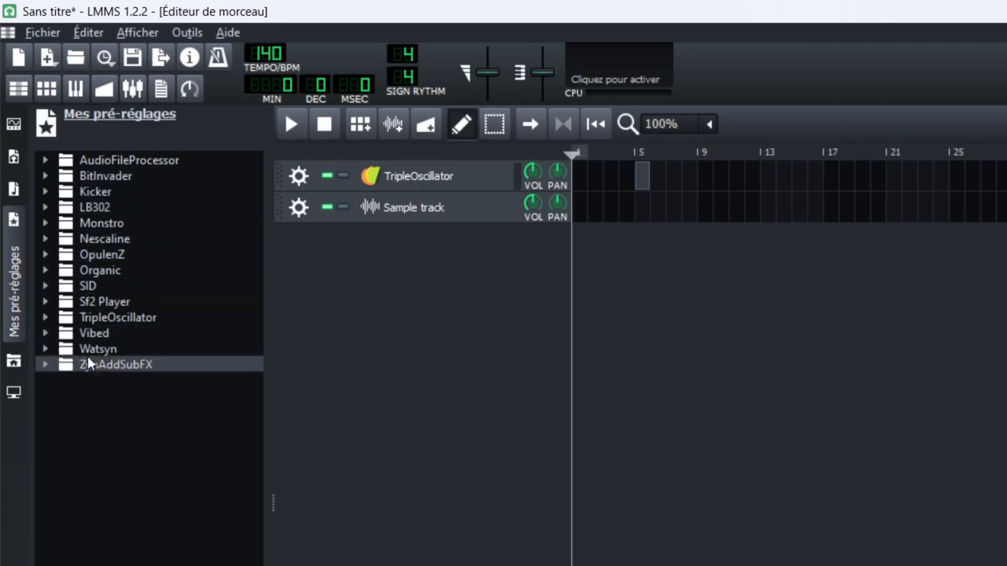
{"action": "left_click", "coordinate": [46, 318]}
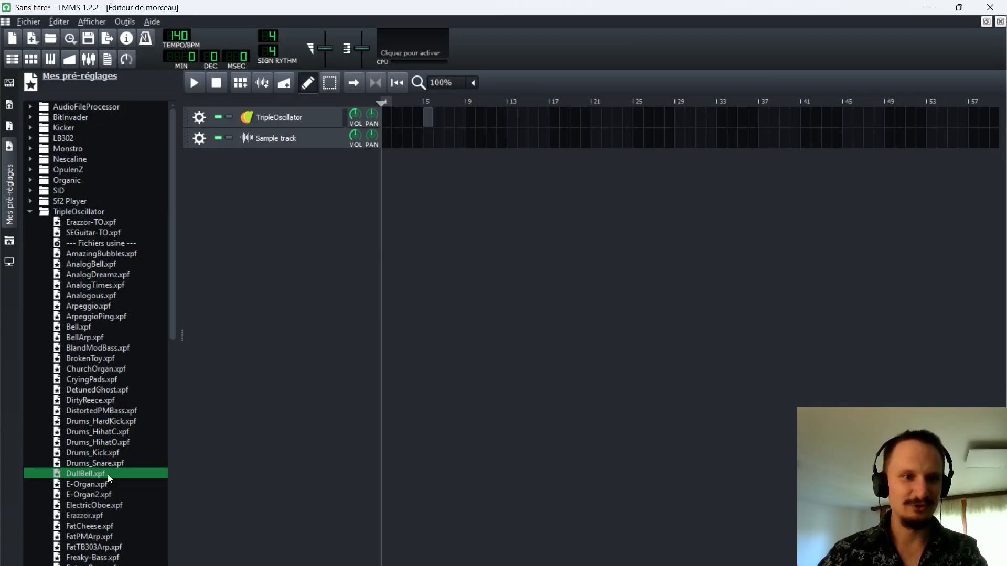
{"action": "left_click_drag", "start_coordinate": [72, 477], "coordinate": [261, 130]}
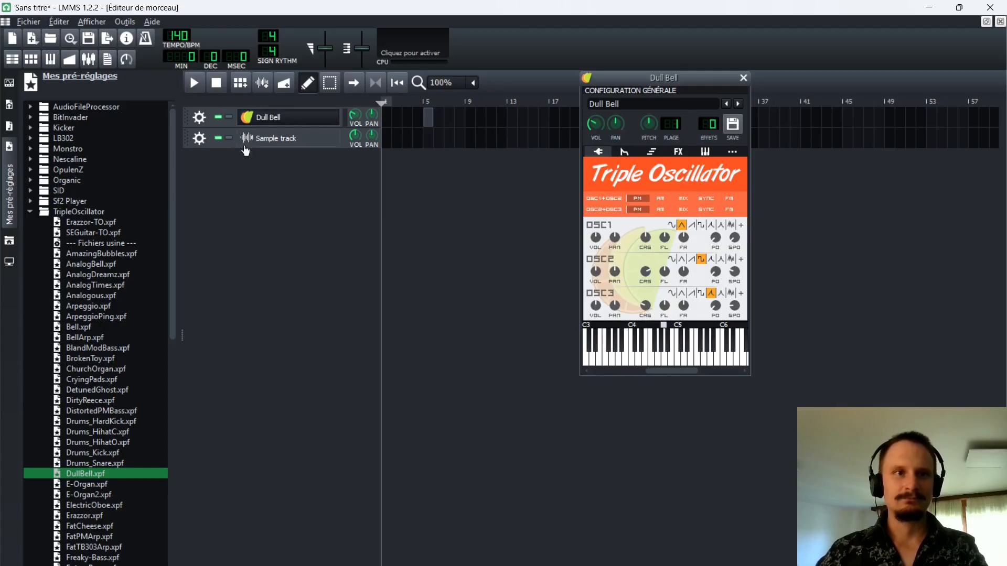
{"action": "left_click", "coordinate": [4, 193]}
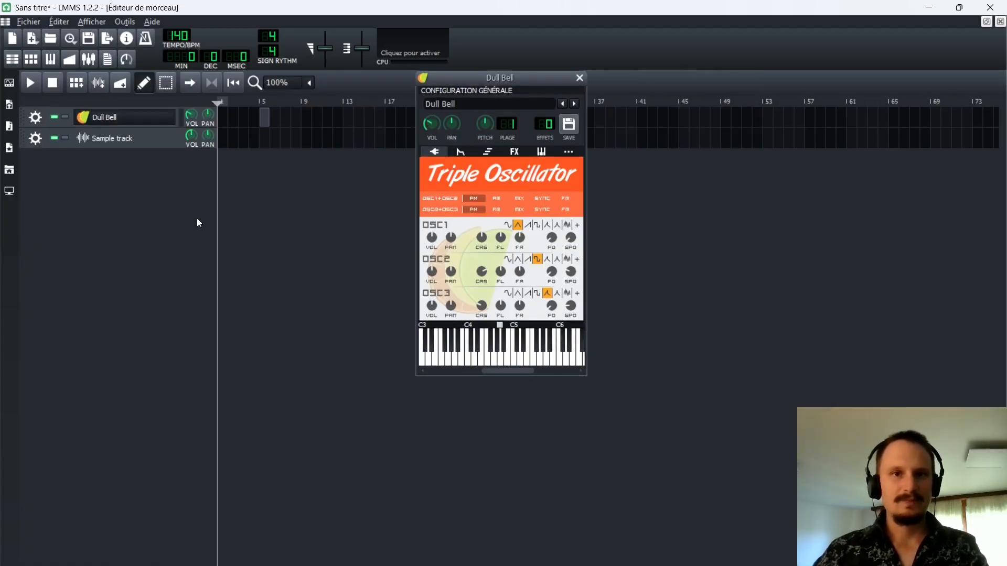
{"action": "left_click", "coordinate": [580, 78]}
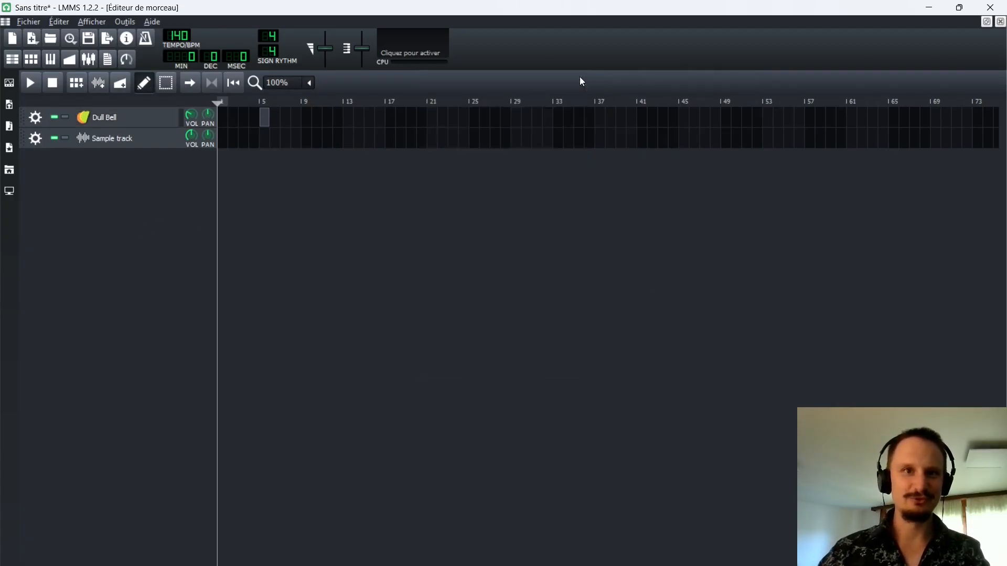
- In the piano roll of the bar 5 pattern, enter quarter notes D4, D4, F4, F4 from the start, maximizing the editor
{"action": "double_click", "coordinate": [265, 119]}
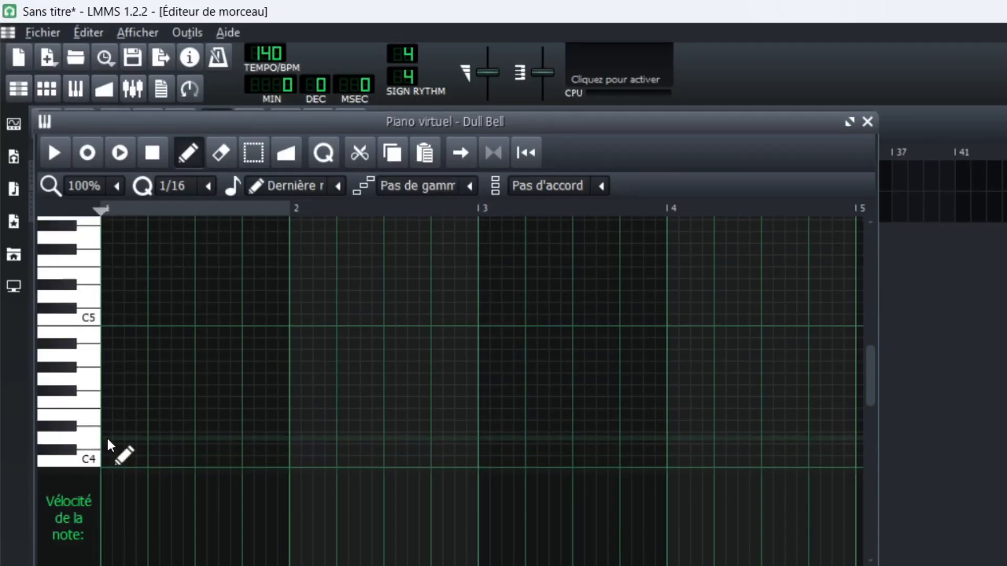
{"action": "left_click", "coordinate": [107, 439]}
{"action": "left_click", "coordinate": [150, 439]}
{"action": "left_click", "coordinate": [204, 402]}
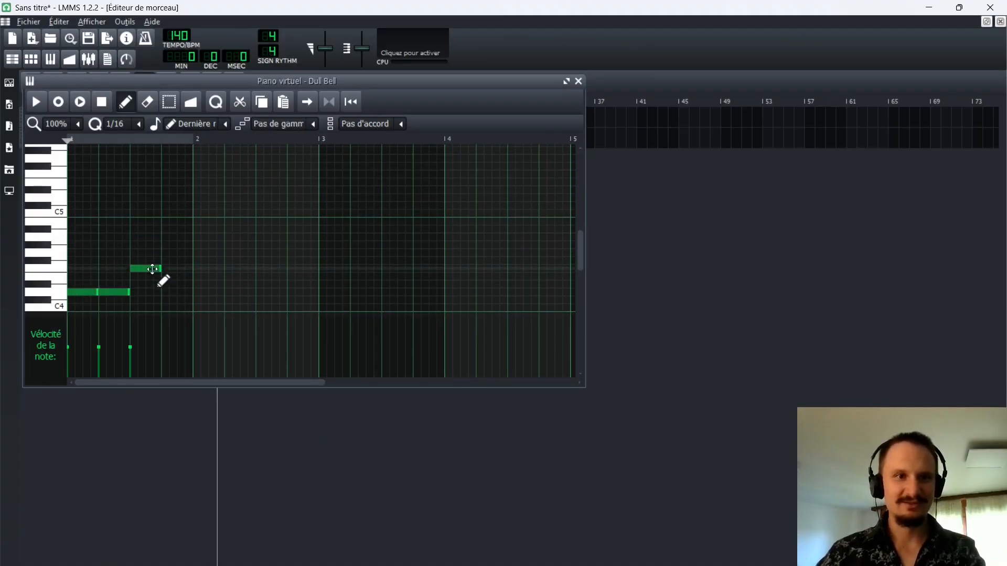
{"action": "left_click", "coordinate": [565, 82]}
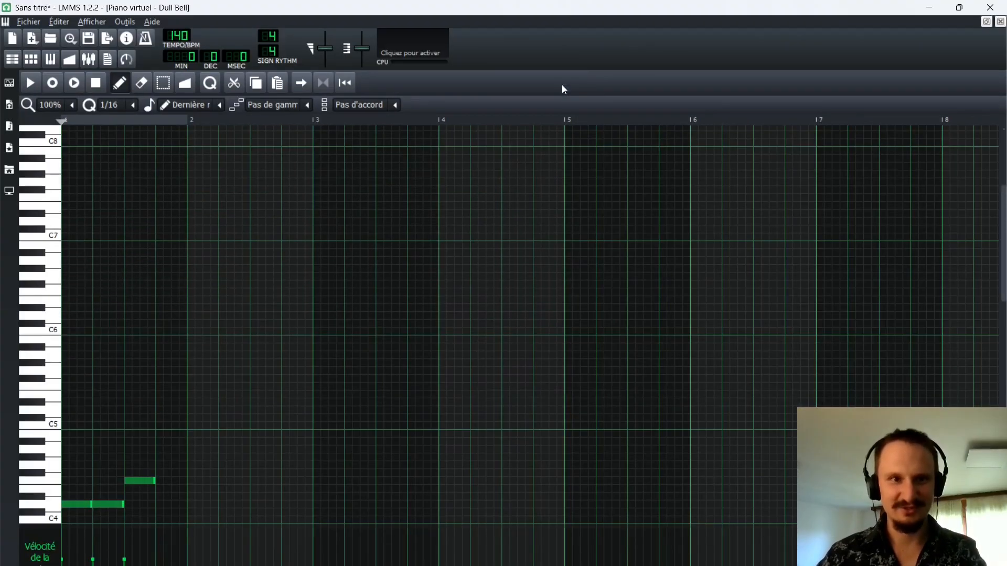
{"action": "left_click", "coordinate": [161, 482]}
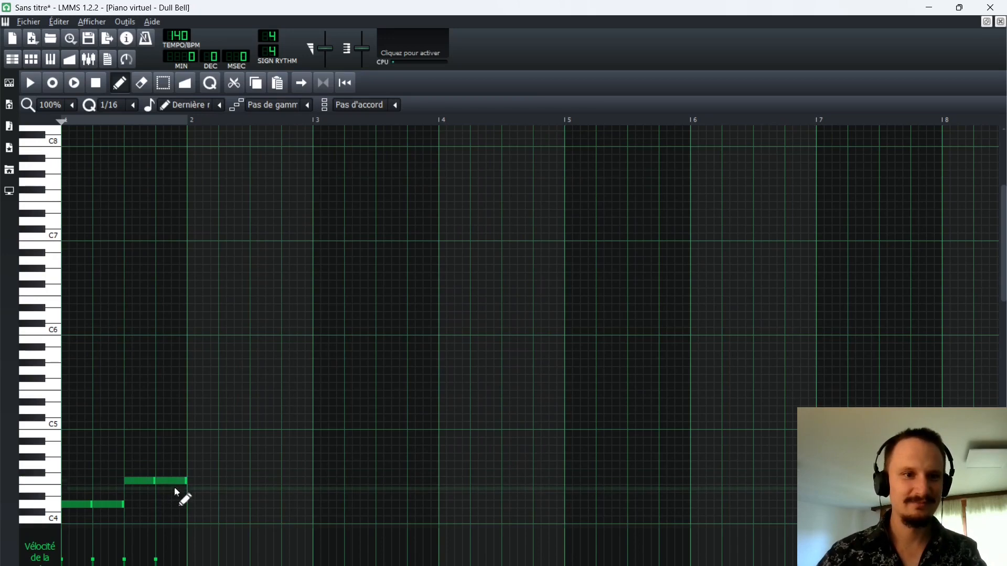
- Shorten the last F4 to an eighth note and add an eighth-note E4 after it, keeping the last-note length option
{"action": "scroll", "coordinate": [179, 503], "scroll_direction": "up", "scroll_amount": 1}
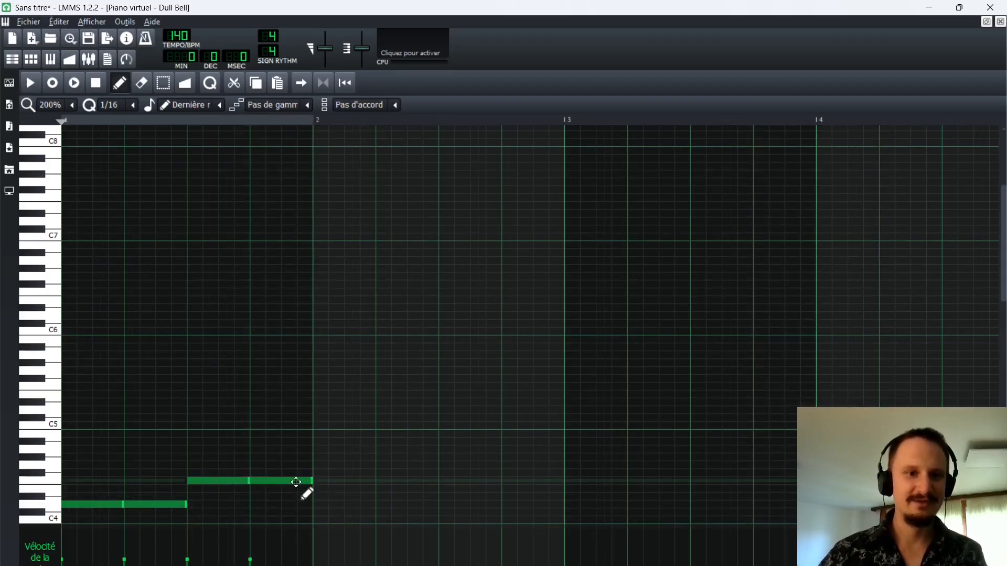
{"action": "left_click_drag", "start_coordinate": [309, 482], "coordinate": [282, 484]}
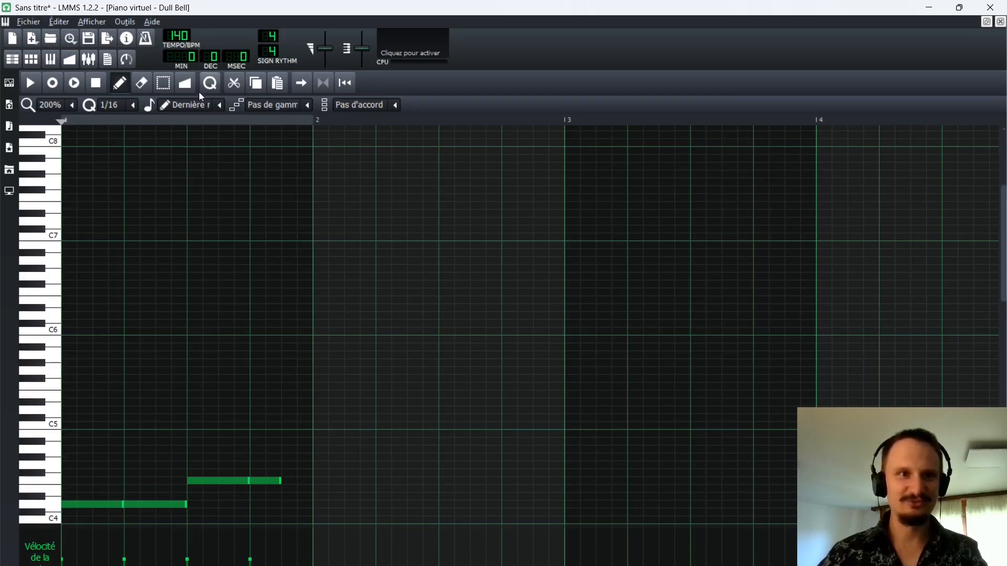
{"action": "left_click", "coordinate": [219, 107]}
{"action": "left_click", "coordinate": [198, 125]}
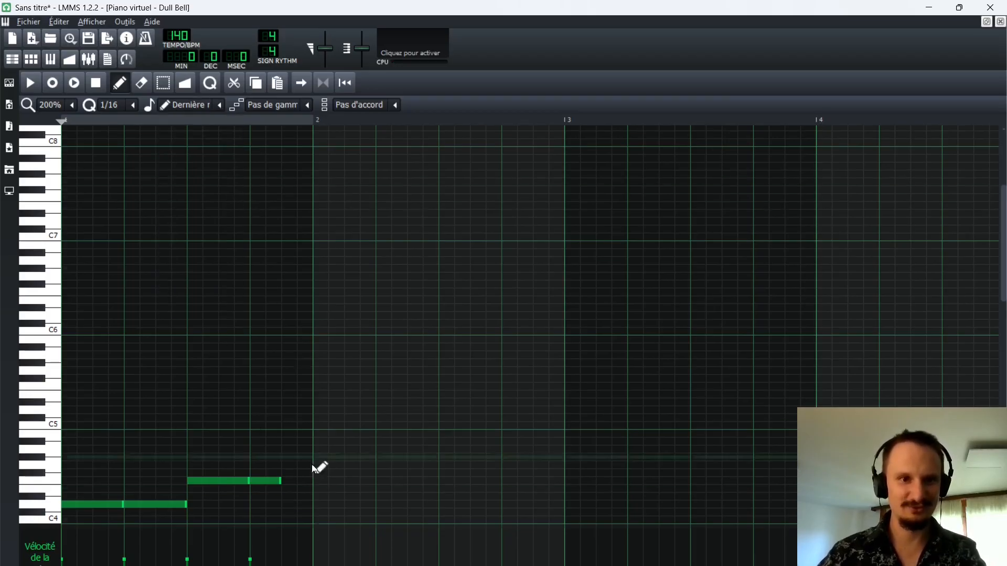
{"action": "left_click", "coordinate": [292, 489]}
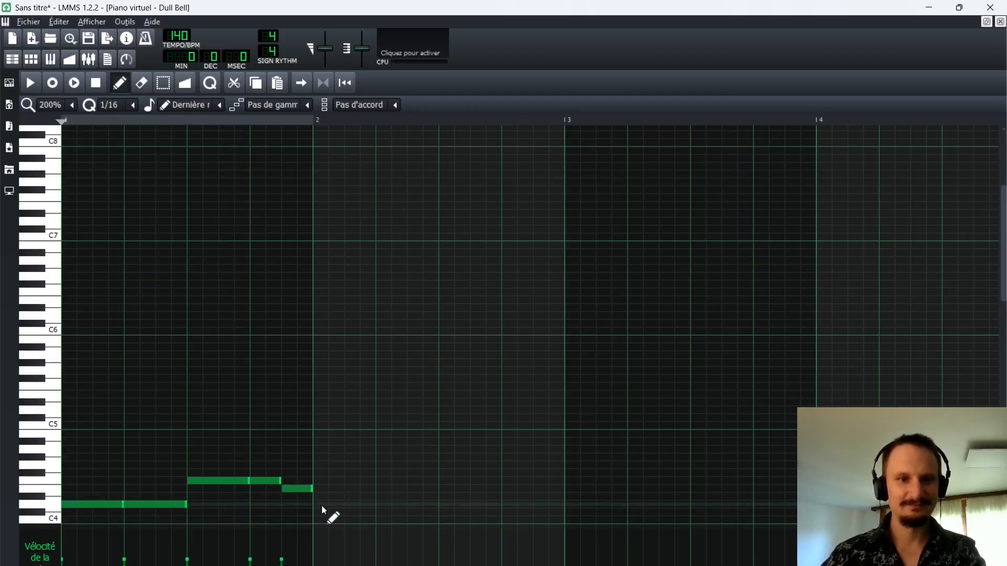
- Enter bar 2 as a D4 quarter note, sixteenths D4, E4, F4, E4 and another D4 quarter, and play back the pattern
{"action": "left_click", "coordinate": [327, 505]}
{"action": "left_click_drag", "start_coordinate": [340, 505], "coordinate": [377, 505]}
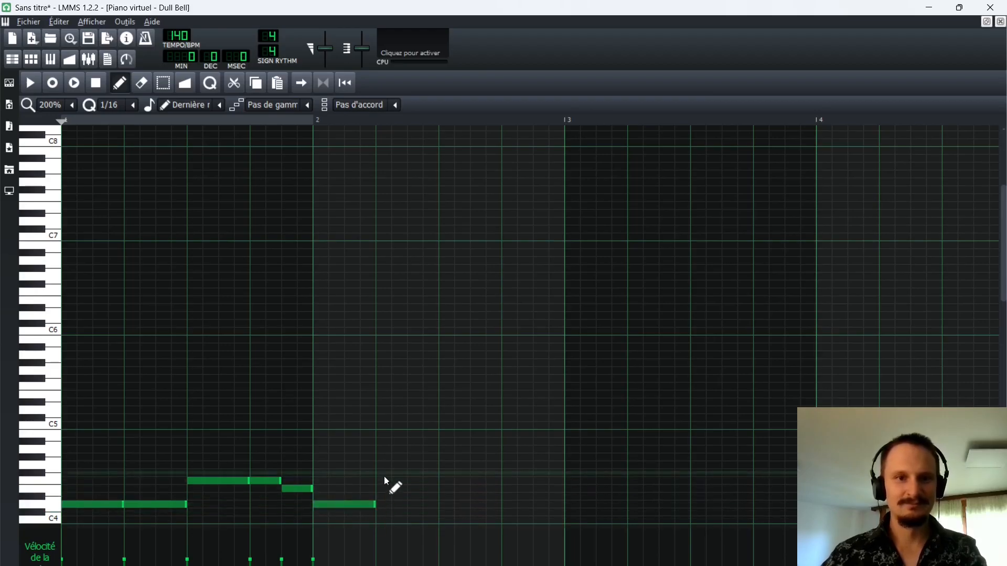
{"action": "left_click", "coordinate": [384, 505]}
{"action": "left_click_drag", "start_coordinate": [437, 504], "coordinate": [391, 498]}
{"action": "left_click", "coordinate": [397, 490]}
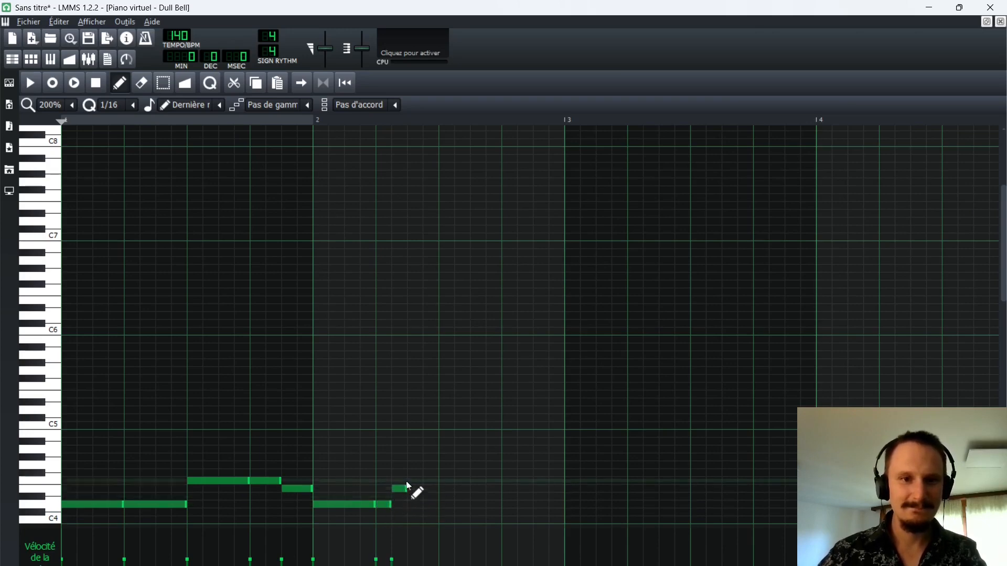
{"action": "left_click", "coordinate": [414, 480]}
{"action": "left_click", "coordinate": [428, 489]}
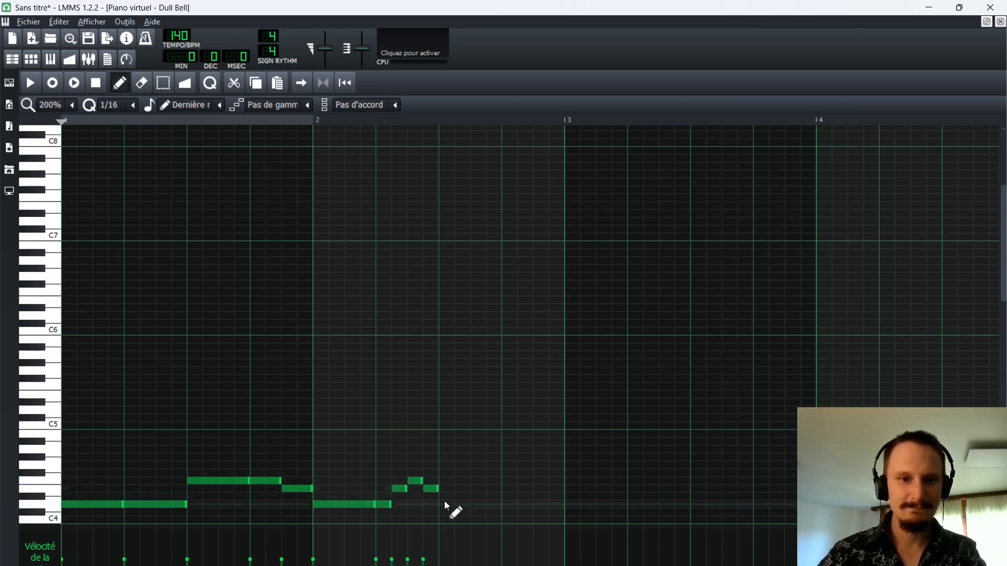
{"action": "left_click", "coordinate": [445, 504]}
{"action": "left_click_drag", "start_coordinate": [453, 506], "coordinate": [504, 504]}
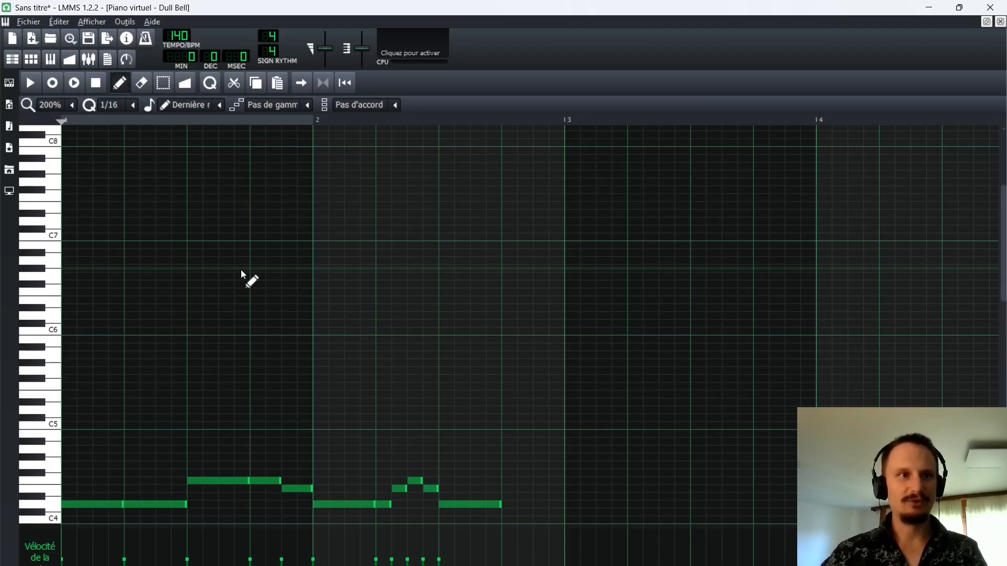
{"action": "left_click", "coordinate": [31, 82]}
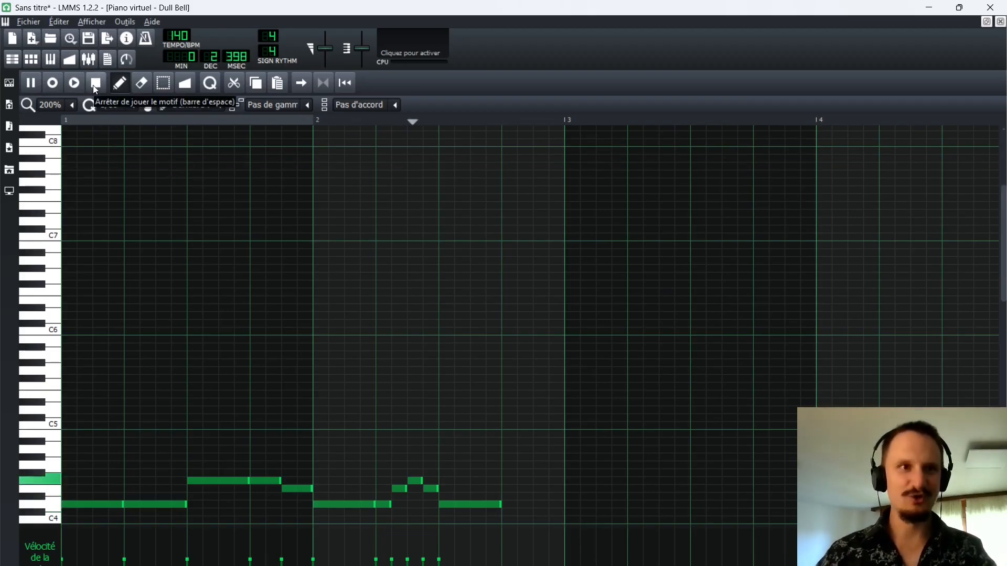
{"action": "key", "text": "space"}
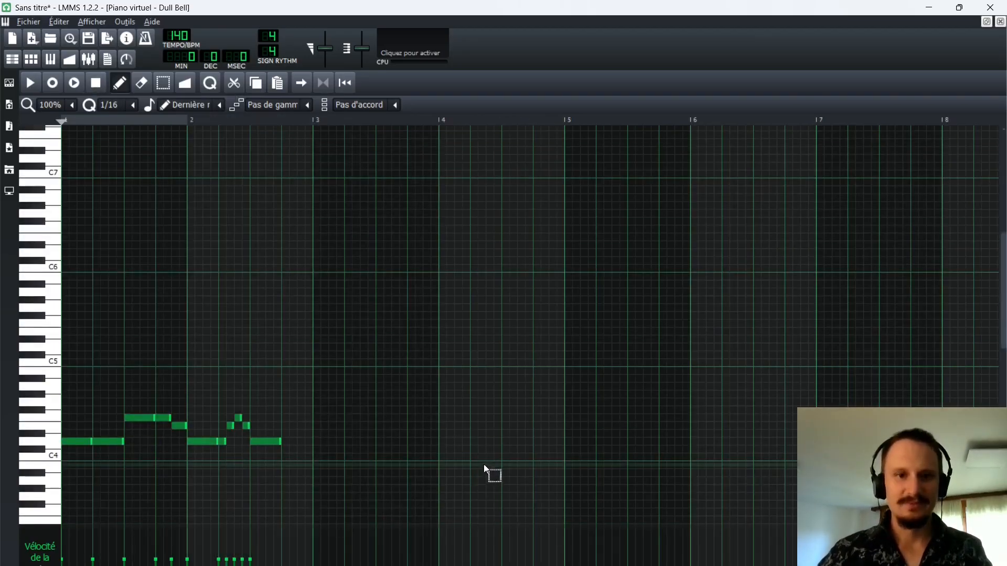
- Complete bar 2 with a D4 eighth note followed by a C4 eighth note
{"action": "scroll", "coordinate": [336, 409], "scroll_direction": "down", "scroll_amount": 1}
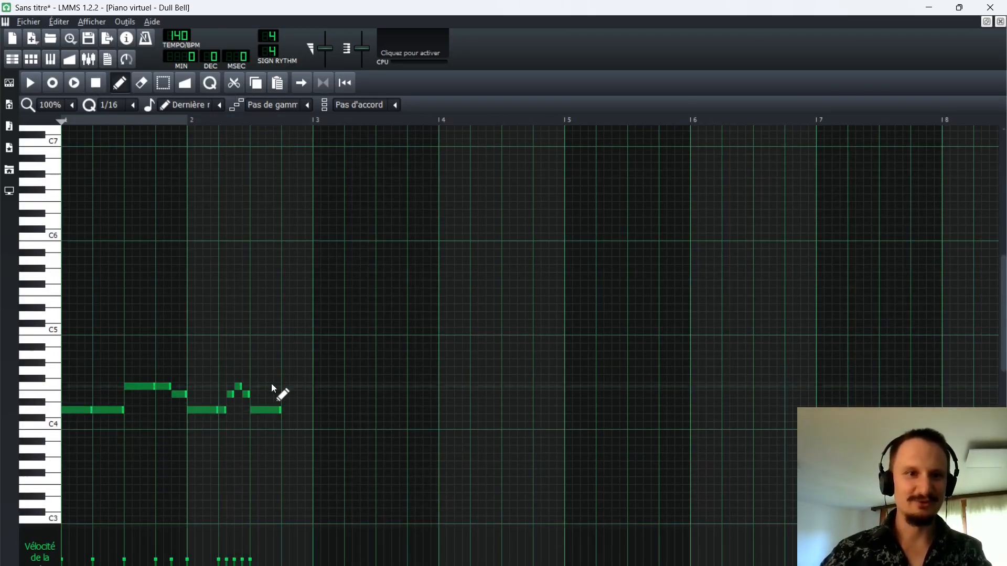
{"action": "left_click", "coordinate": [291, 410]}
{"action": "left_click_drag", "start_coordinate": [318, 410], "coordinate": [303, 411]}
{"action": "left_click_drag", "start_coordinate": [296, 411], "coordinate": [288, 410]}
{"action": "left_click", "coordinate": [300, 426]}
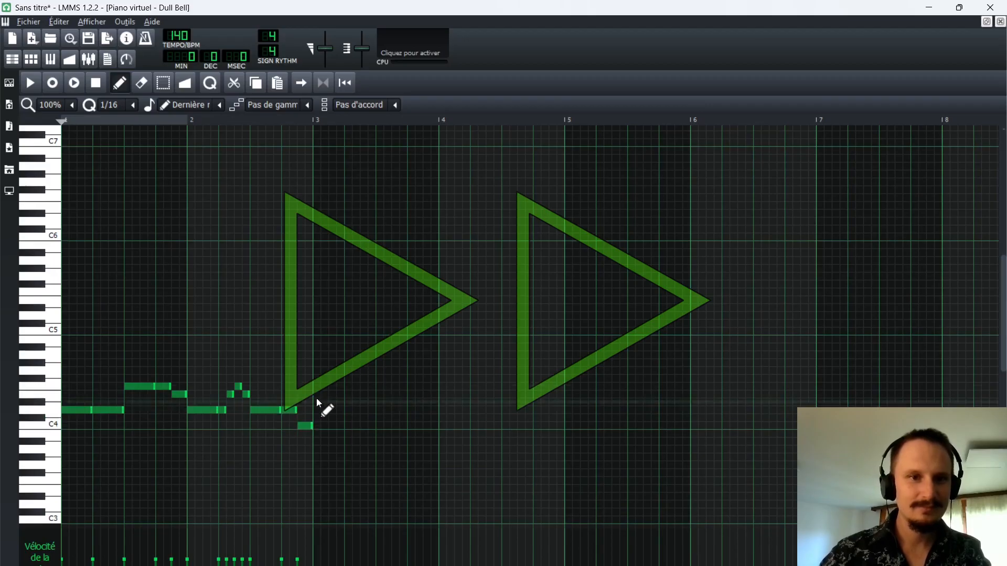
- Enter bar 3 as quarter notes E4, G4, A4, sixteenths A4 and G4, and an F4 eighth note
{"action": "left_click", "coordinate": [316, 394]}
{"action": "left_click", "coordinate": [347, 371]}
{"action": "left_click", "coordinate": [378, 355]}
{"action": "left_click", "coordinate": [411, 355]}
{"action": "left_click", "coordinate": [418, 371]}
{"action": "left_click", "coordinate": [428, 387]}
- Enter bar 4 as eighths F4, D4, C4, D4, E4, sixteenths F4, E4 and a D4 quarter, and play back the melody
{"action": "left_click", "coordinate": [459, 410]}
{"action": "left_click", "coordinate": [474, 426]}
{"action": "left_click", "coordinate": [490, 410]}
{"action": "left_click", "coordinate": [506, 394]}
{"action": "left_click", "coordinate": [521, 394]}
{"action": "left_click_drag", "start_coordinate": [531, 394], "coordinate": [523, 394]}
{"action": "left_click_drag", "start_coordinate": [521, 394], "coordinate": [520, 386]}
{"action": "left_click", "coordinate": [529, 394]}
{"action": "left_click", "coordinate": [537, 410]}
{"action": "left_click_drag", "start_coordinate": [540, 410], "coordinate": [563, 417]}
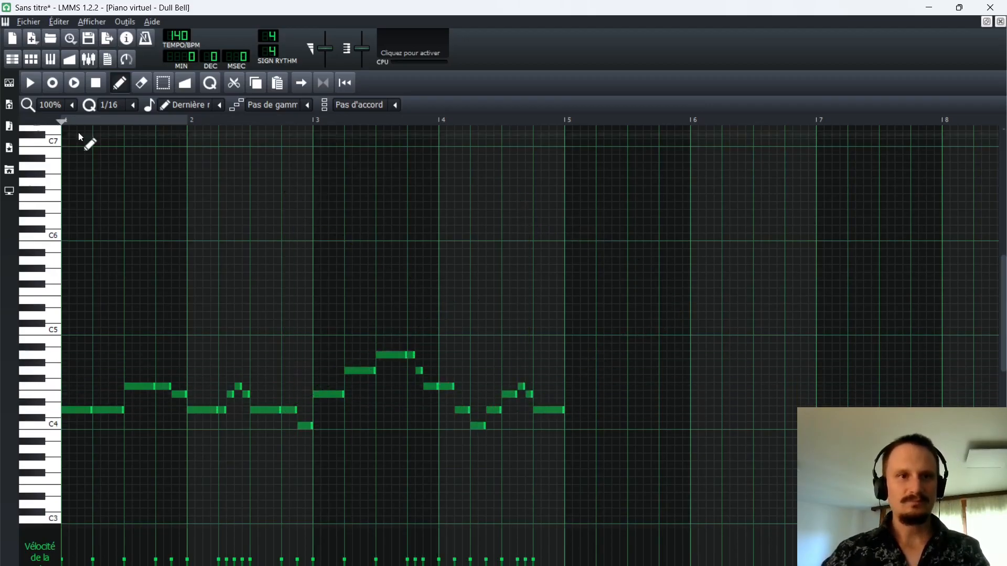
{"action": "key", "text": "space"}
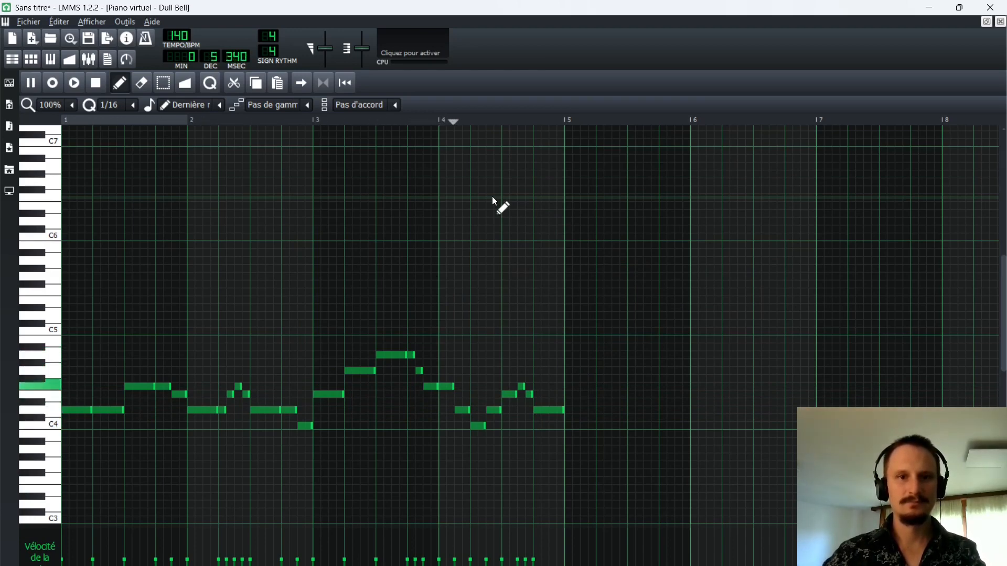
{"action": "key", "text": "space"}
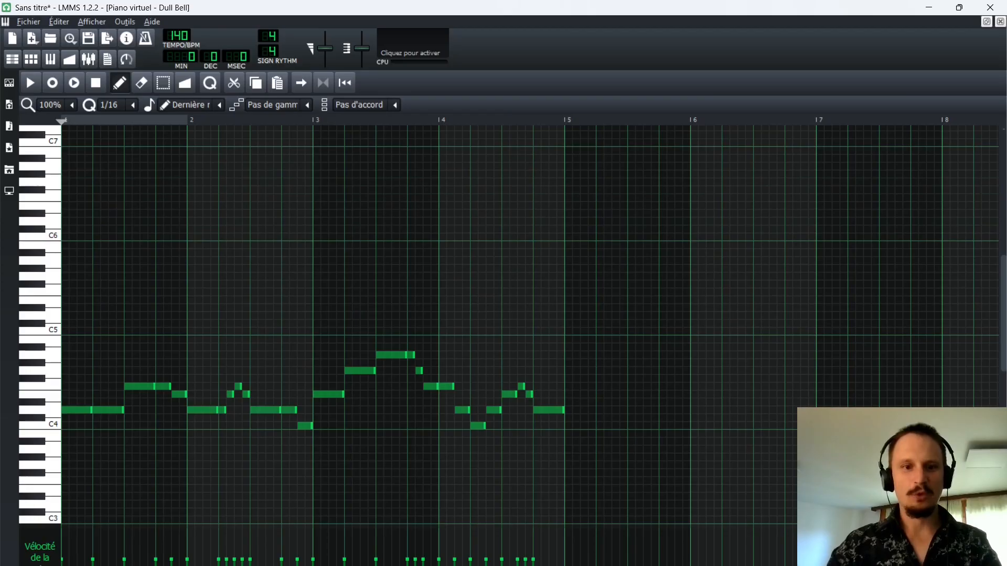
- Place the playhead just before bar 5 and audition several individual low notes with the computer keyboard
{"action": "scroll", "coordinate": [529, 326], "scroll_direction": "right", "scroll_amount": 20}
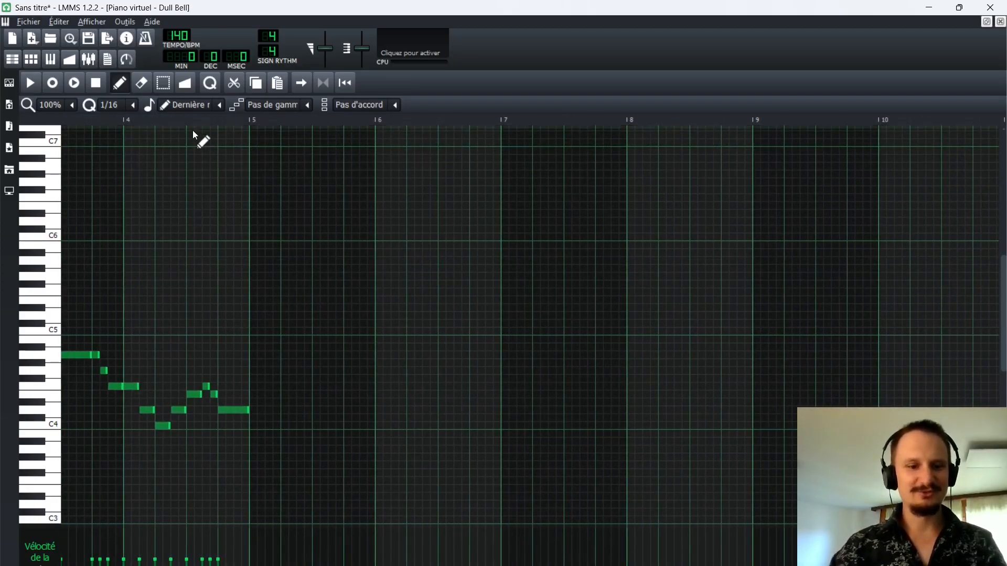
{"action": "left_click", "coordinate": [245, 120]}
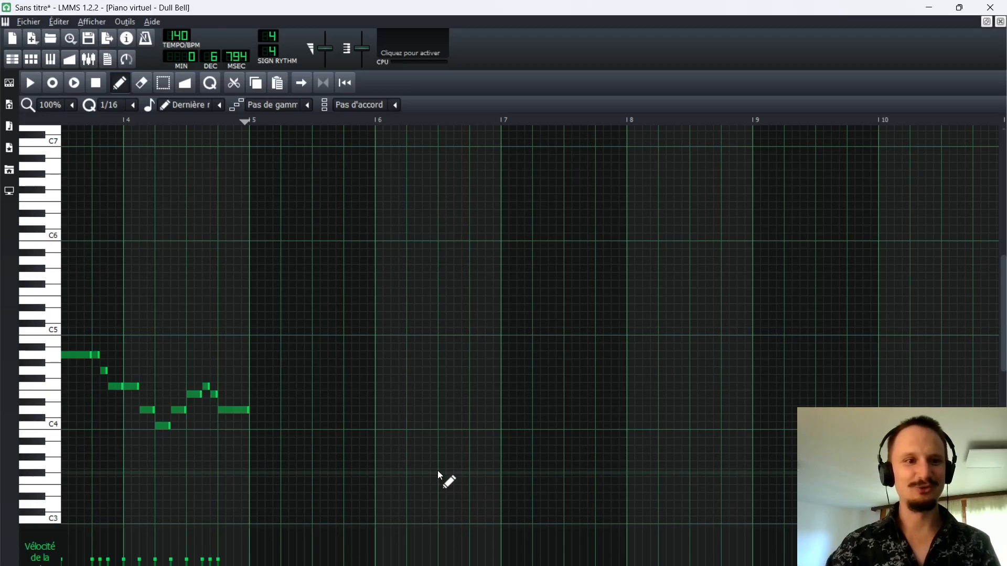
{"action": "key", "text": "z"}
{"action": "key", "text": "c"}
{"action": "key", "text": "b"}
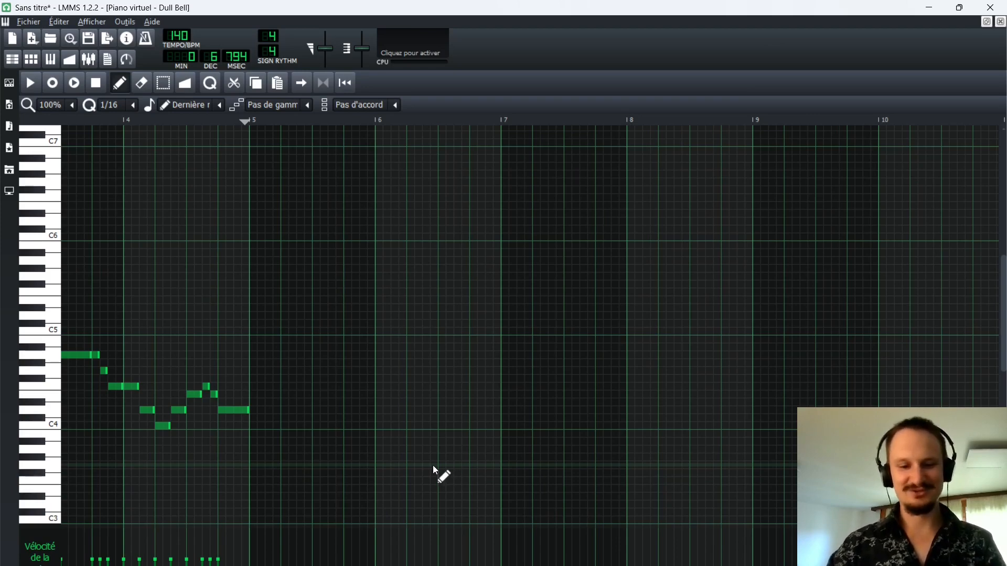
{"action": "key", "text": "z"}
{"action": "key", "text": "d"}
{"action": "key", "text": "v"}
{"action": "key", "text": "h"}
{"action": "key", "text": "j"}
{"action": "key", "text": "comma"}
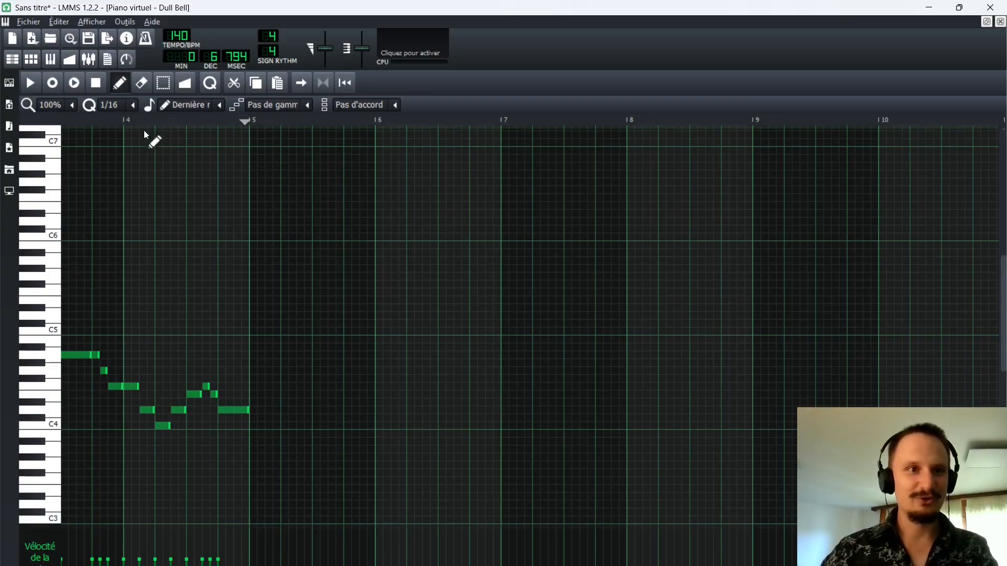
- Try different playhead positions before bars 4 and 5, and play the melody from late in bar 3
{"action": "left_click", "coordinate": [118, 118]}
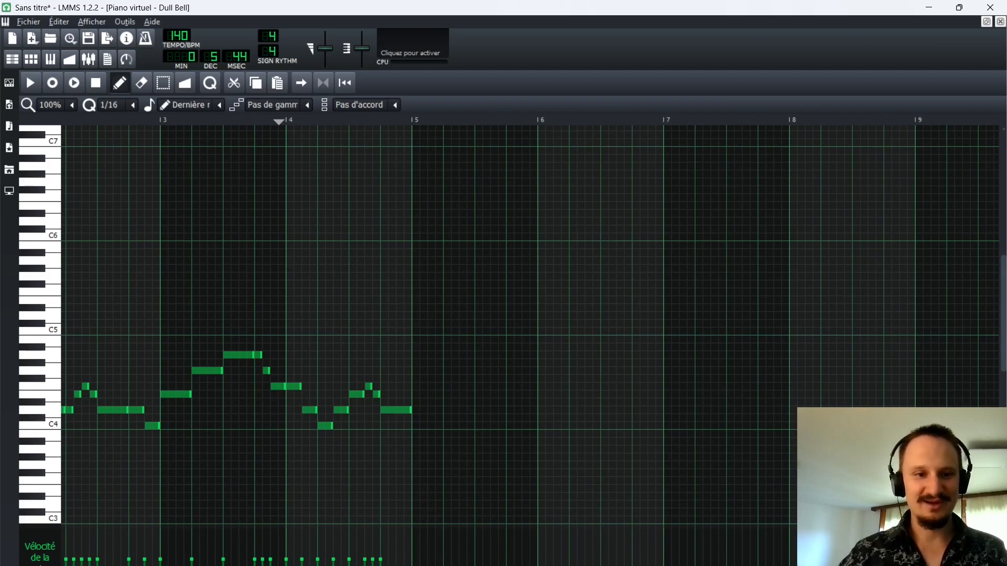
{"action": "scroll", "coordinate": [530, 325], "scroll_direction": "left", "scroll_amount": 10}
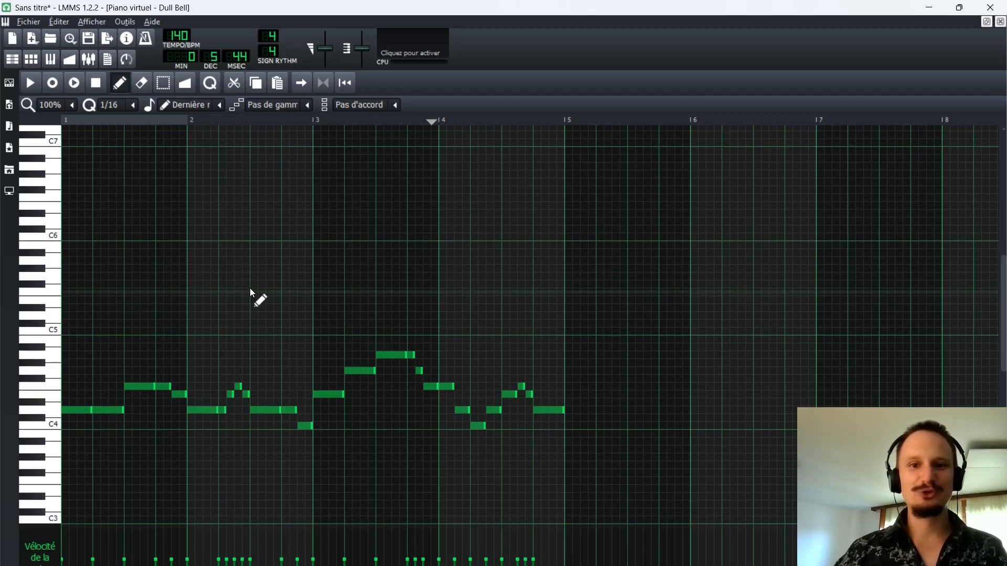
{"action": "left_click", "coordinate": [563, 119]}
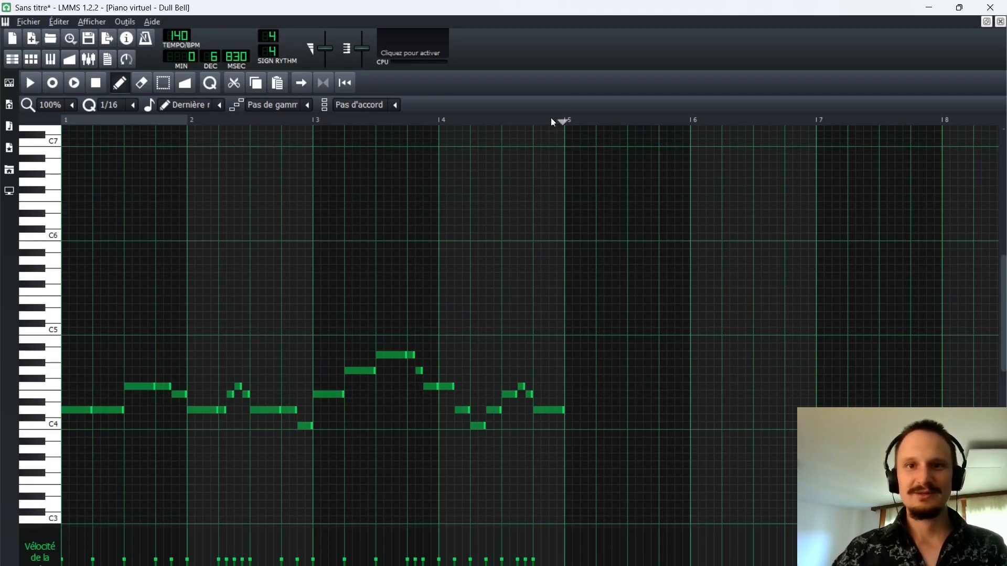
{"action": "mouse_move", "coordinate": [555, 125]}
{"action": "left_mouse_down"}
{"action": "mouse_move", "coordinate": [547, 118]}
{"action": "mouse_move", "coordinate": [606, 116]}
{"action": "mouse_move", "coordinate": [446, 127]}
{"action": "mouse_move", "coordinate": [404, 118]}
{"action": "left_mouse_up"}
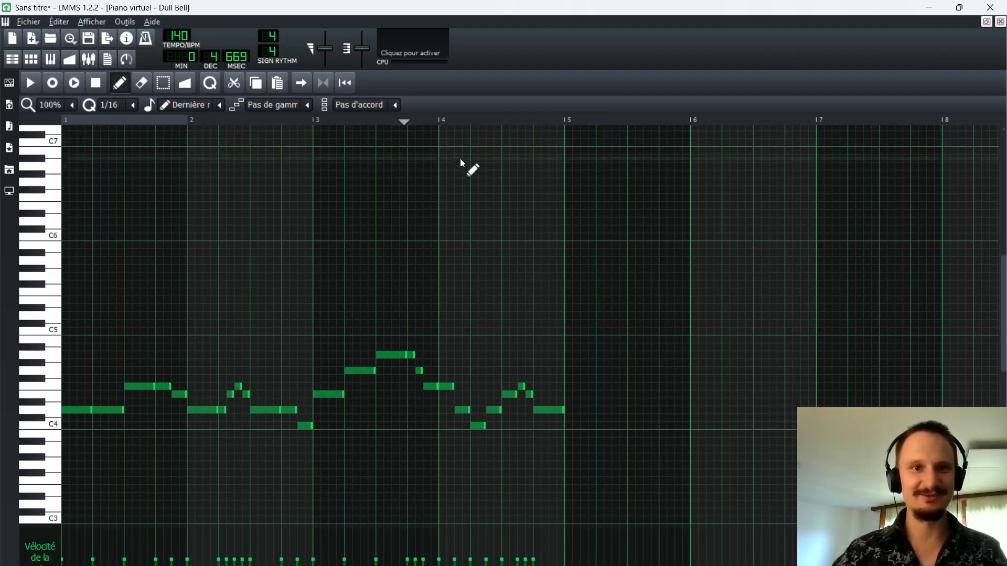
{"action": "left_click", "coordinate": [30, 83]}
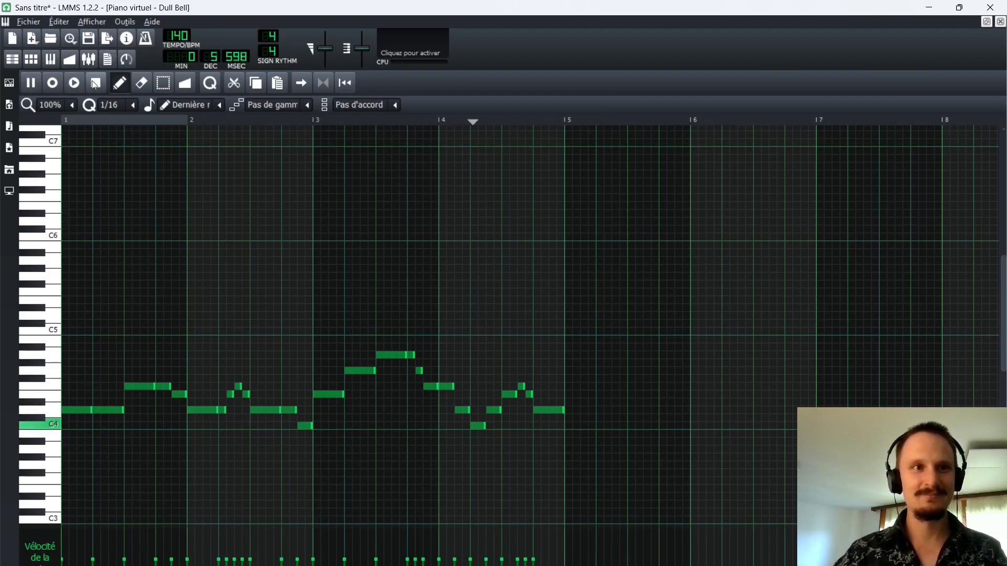
{"action": "left_click", "coordinate": [95, 83]}
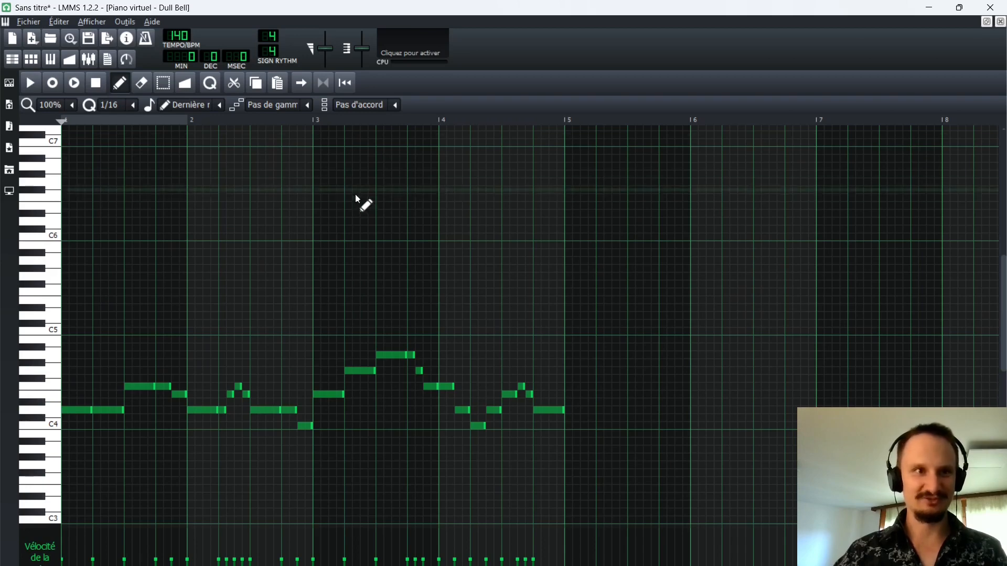
- Try a live recording started just before bar 3, playing a G4 at bar 5, and undo the take
{"action": "left_click", "coordinate": [309, 120]}
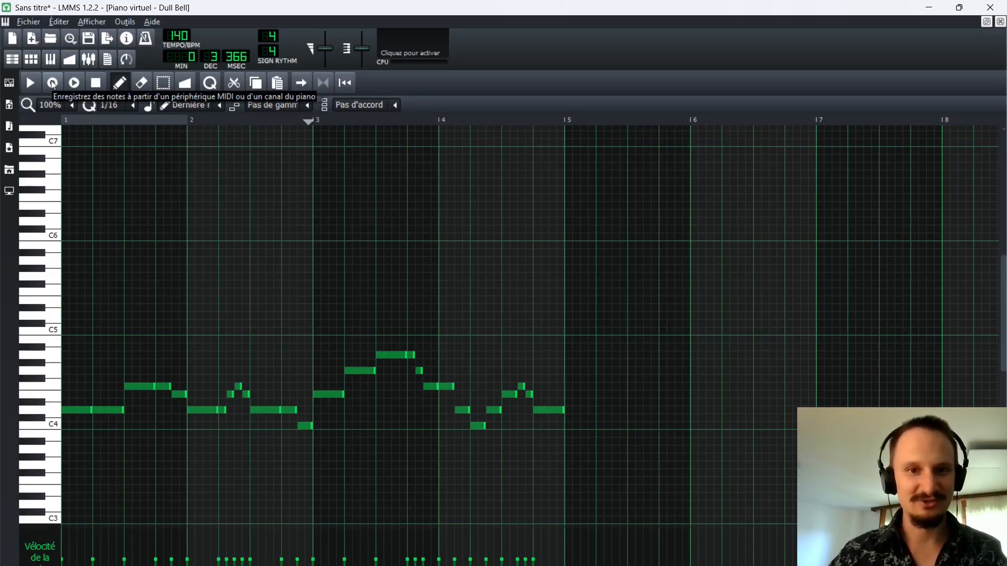
{"action": "key", "text": "w"}
{"action": "key", "text": "y"}
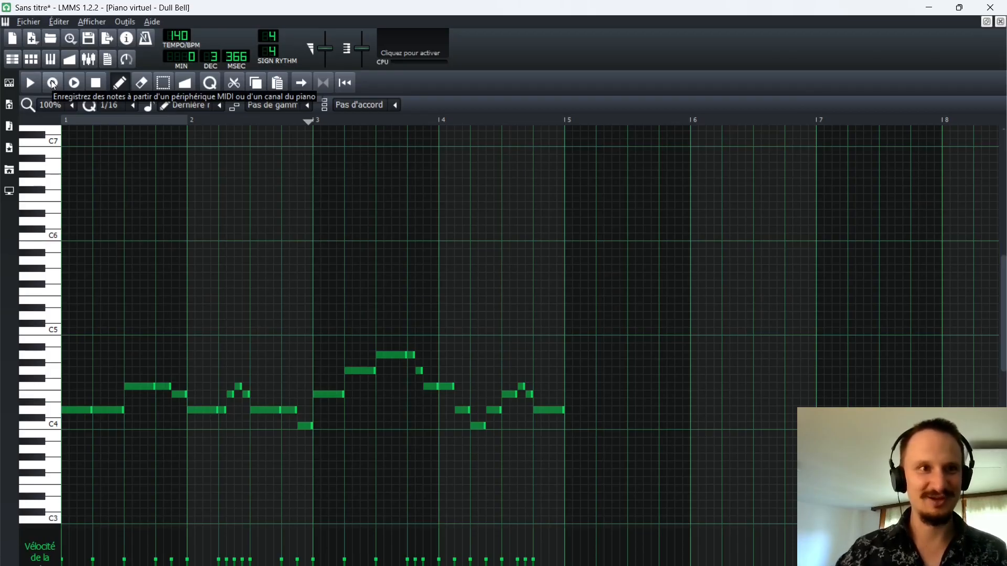
{"action": "key", "text": "space"}
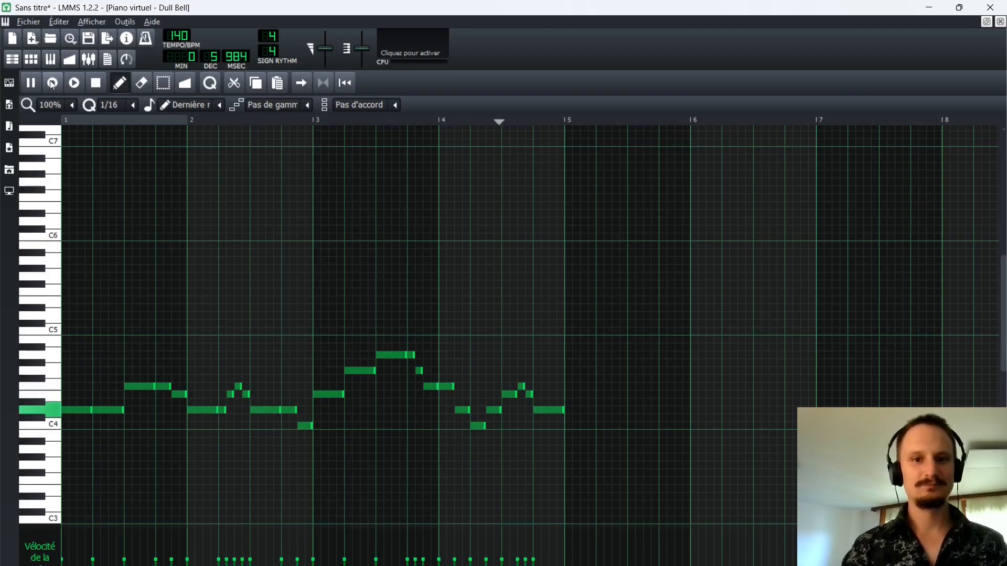
{"action": "key", "text": "space"}
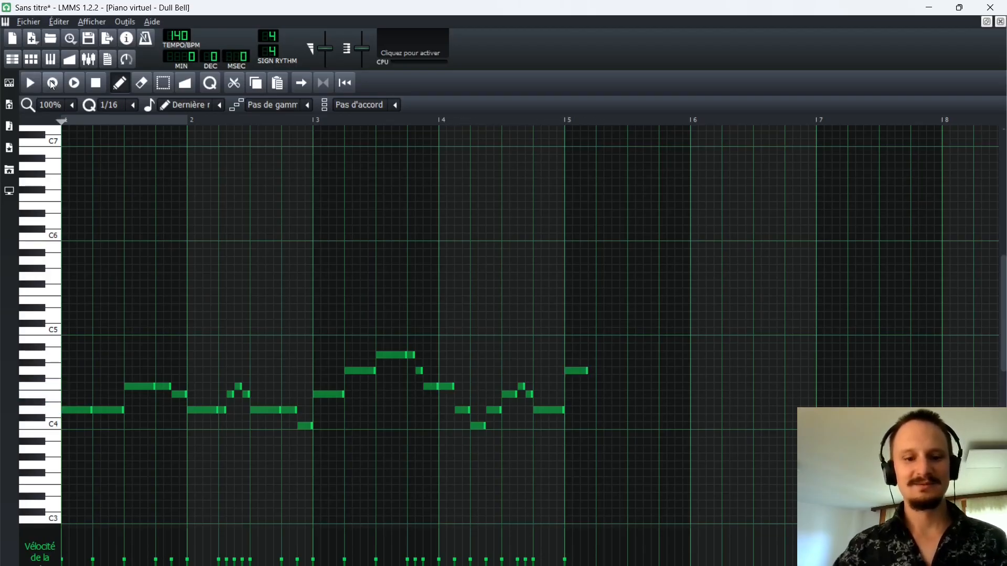
{"action": "key", "text": "ctrl+z"}
- Record a take with A4, C5, C5, A4, G4, A4 from bar 5, play it back, and undo the recording
{"action": "key", "text": "space"}
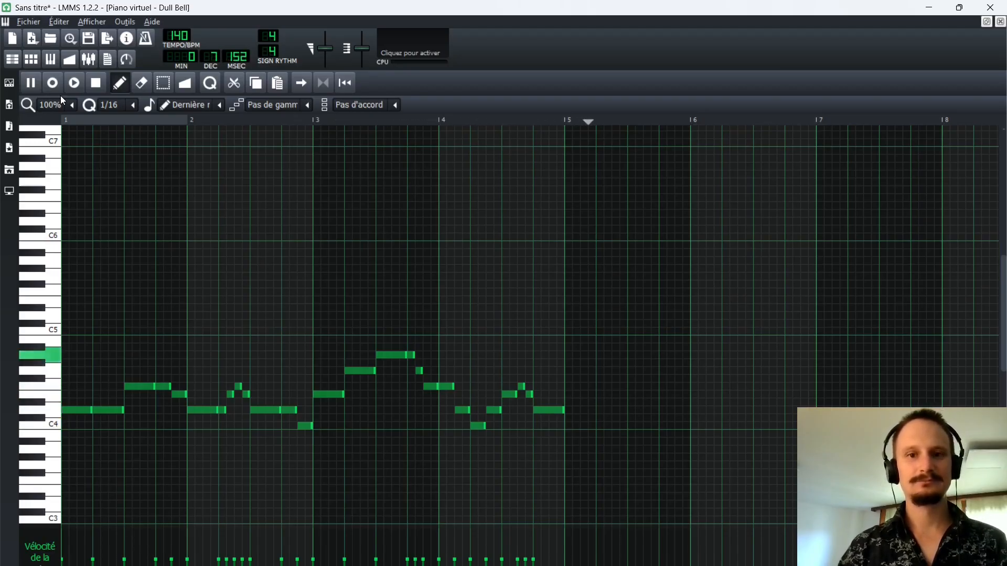
{"action": "key", "text": "space"}
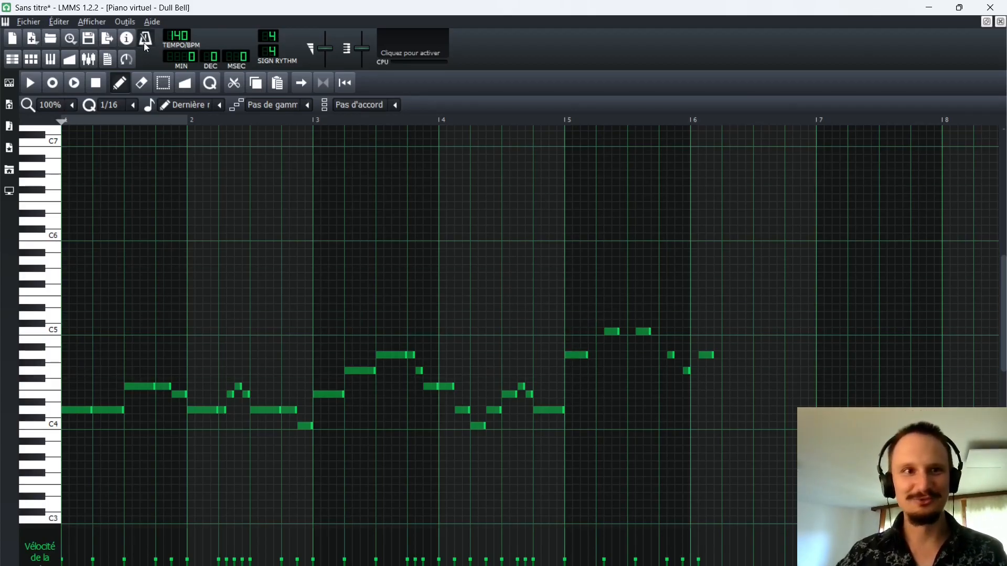
{"action": "left_click", "coordinate": [560, 121]}
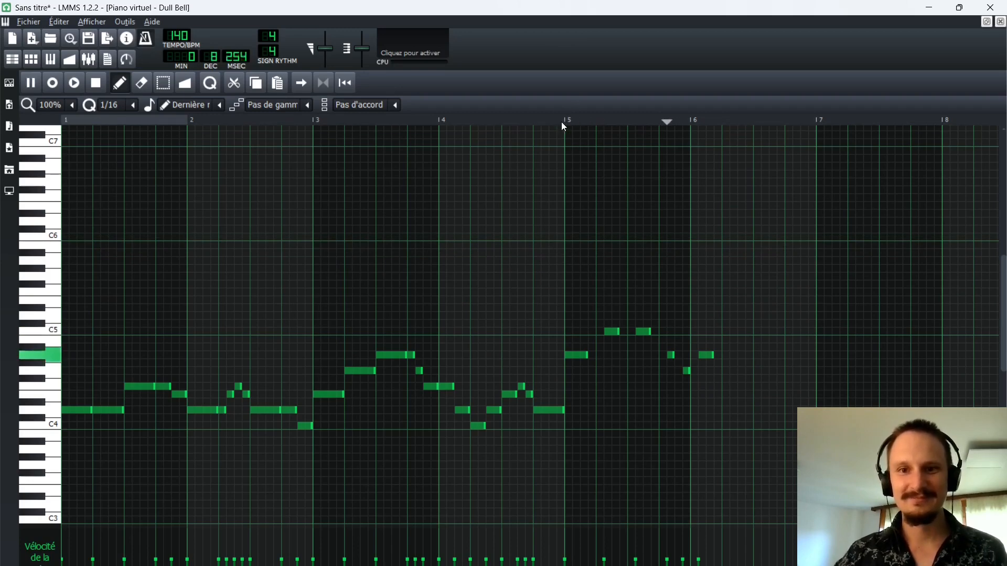
{"action": "key", "text": "space"}
{"action": "key", "text": "ctrl+z"}
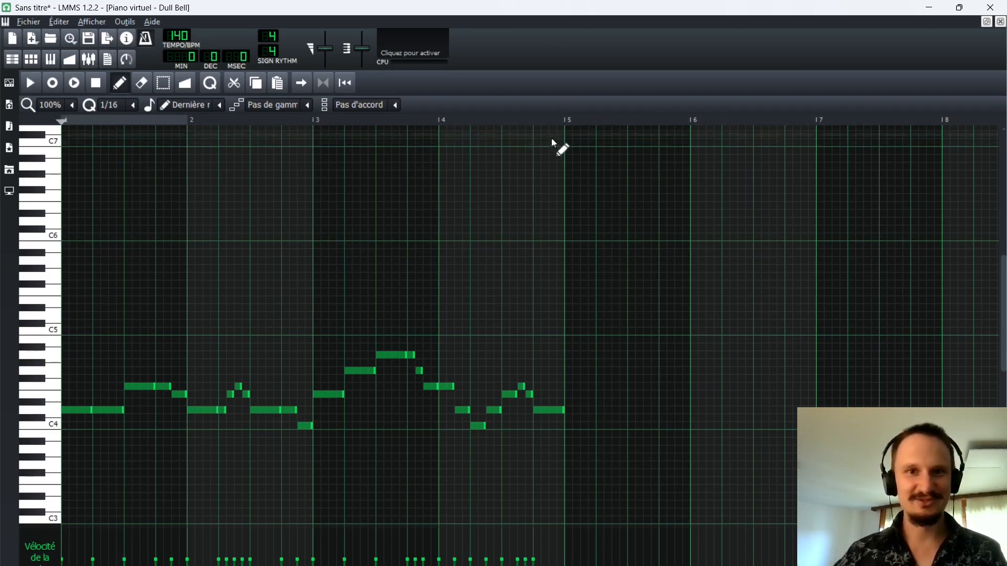
- Toggle the metronome, start recording just before bar 3, and perform A4, C5, C5, A4, G4, A4, C5, B4, A4 live over bars 5 and 6
{"action": "left_click", "coordinate": [147, 42]}
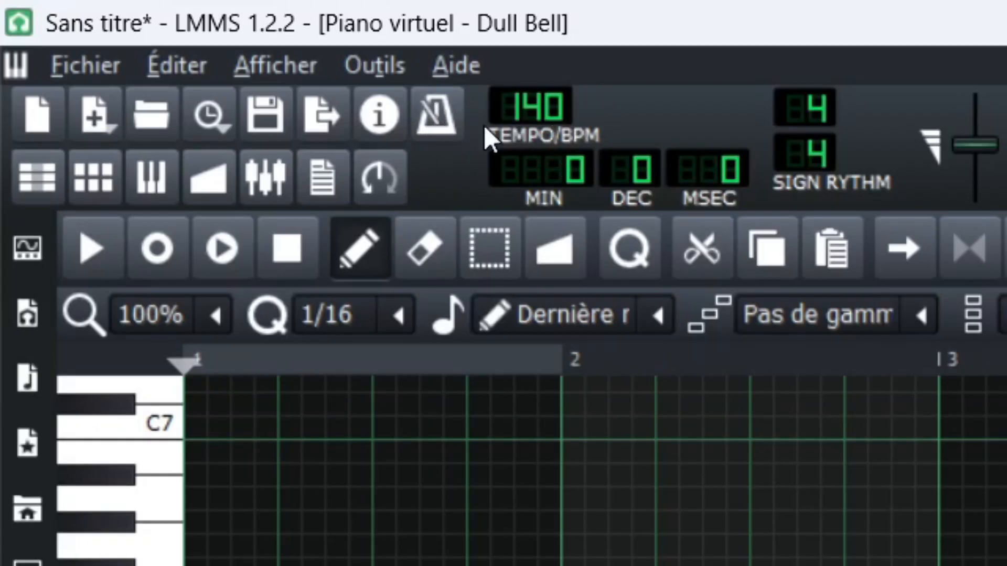
{"action": "left_click", "coordinate": [452, 118]}
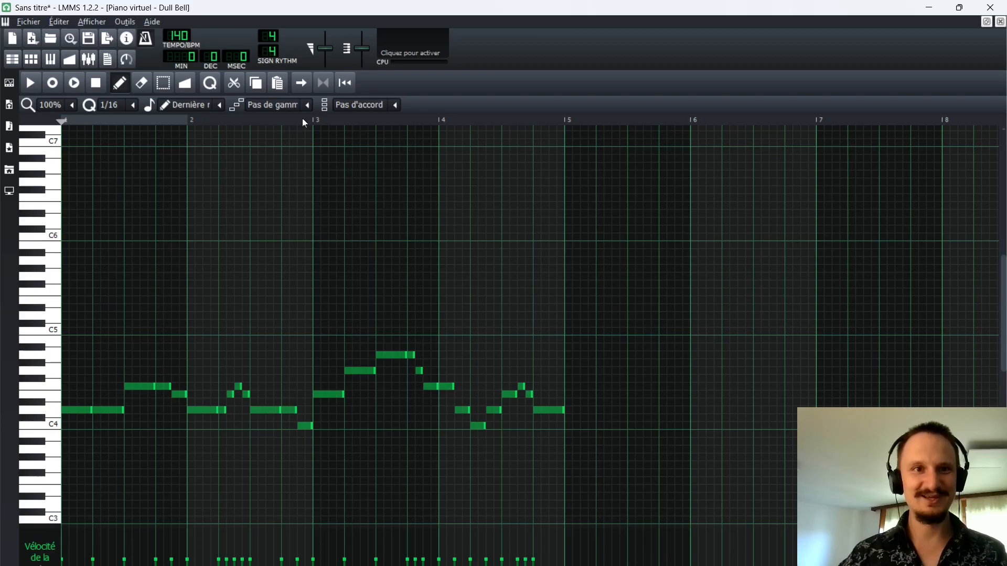
{"action": "left_click", "coordinate": [303, 120]}
{"action": "left_click", "coordinate": [52, 84]}
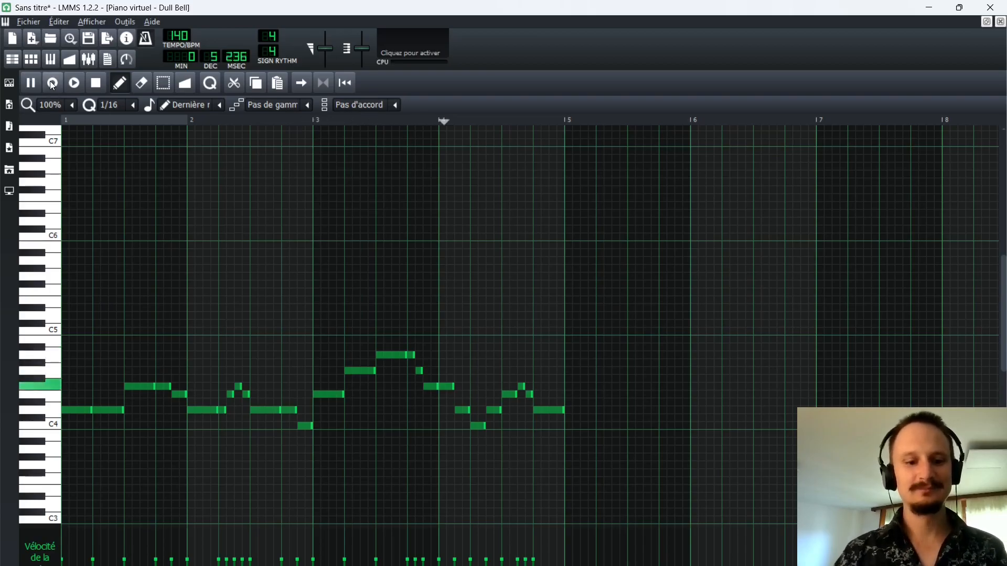
{"action": "key", "text": "y"}
{"action": "key", "text": "i"}
{"action": "key", "text": "i"}
{"action": "key", "text": "y"}
{"action": "key", "text": "t"}
{"action": "key", "text": "y"}
{"action": "key", "text": "i"}
{"action": "key", "text": "u"}
{"action": "key", "text": "y"}
- Continue the live recording over bars 7 and 8 with a descending phrase from A4 and C5 down to C4
{"action": "key", "text": "y"}
{"action": "key", "text": "i"}
{"action": "key", "text": "u"}
{"action": "key", "text": "y"}
{"action": "key", "text": "t"}
{"action": "key", "text": "t"}
{"action": "key", "text": "r"}
{"action": "key", "text": "e"}
{"action": "key", "text": "e"}
{"action": "key", "text": "r"}
{"action": "key", "text": "e"}
{"action": "key", "text": "w"}
{"action": "key", "text": "q"}
- Perform E4, G4, A4, A4, G4, F4, E4, D4, C4, D4, E4, F4, E4, D4 live from bar 9, and stop recording
{"action": "key", "text": "e"}
{"action": "key", "text": "t"}
{"action": "key", "text": "y"}
{"action": "key", "text": "y"}
{"action": "key", "text": "t"}
{"action": "key", "text": "r"}
{"action": "key", "text": "e"}
{"action": "key", "text": "w"}
{"action": "key", "text": "q"}
{"action": "key", "text": "w"}
{"action": "key", "text": "e"}
{"action": "key", "text": "r"}
{"action": "key", "text": "e"}
{"action": "key", "text": "w"}
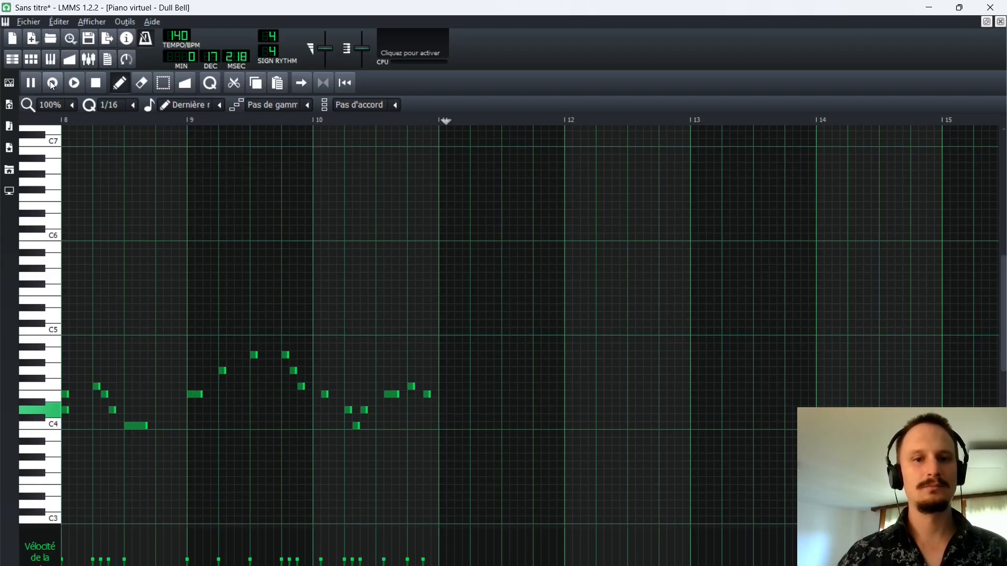
{"action": "left_click", "coordinate": [96, 82]}
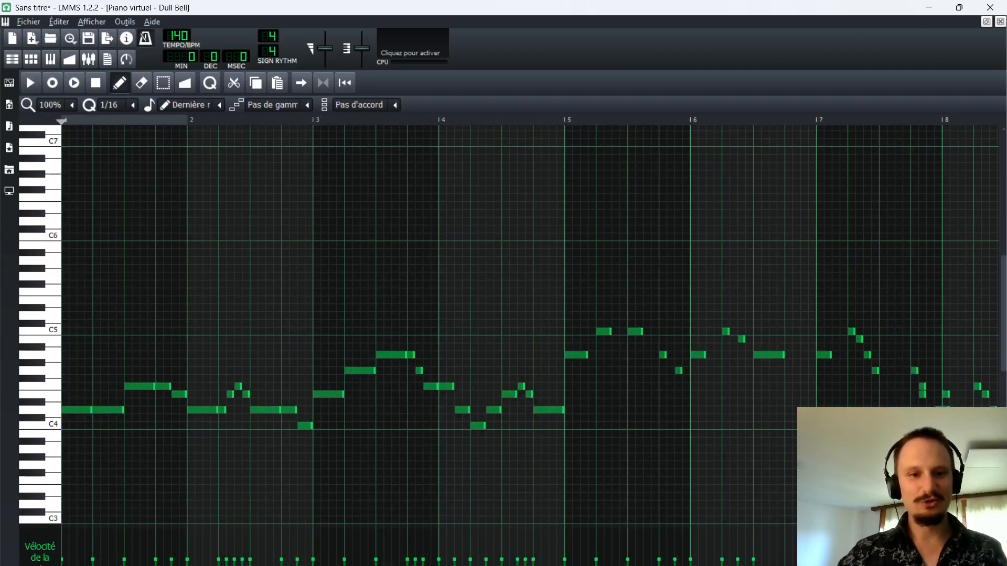
{"action": "scroll", "coordinate": [529, 325], "scroll_direction": "right", "scroll_amount": 3}
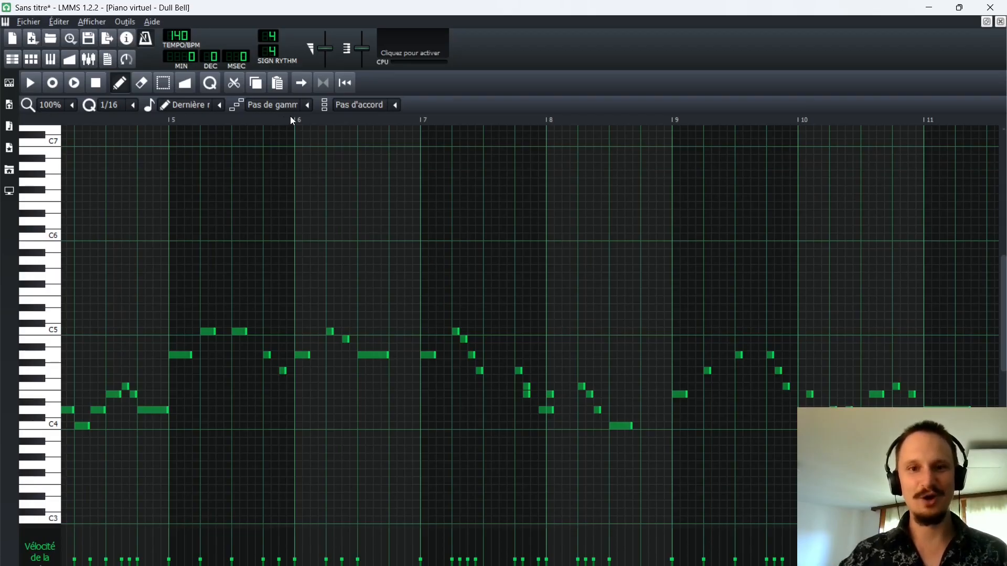
- Play back the recorded melody from just before bar 7 and again from just before bar 5
{"action": "left_click", "coordinate": [412, 120]}
{"action": "key", "text": "space"}
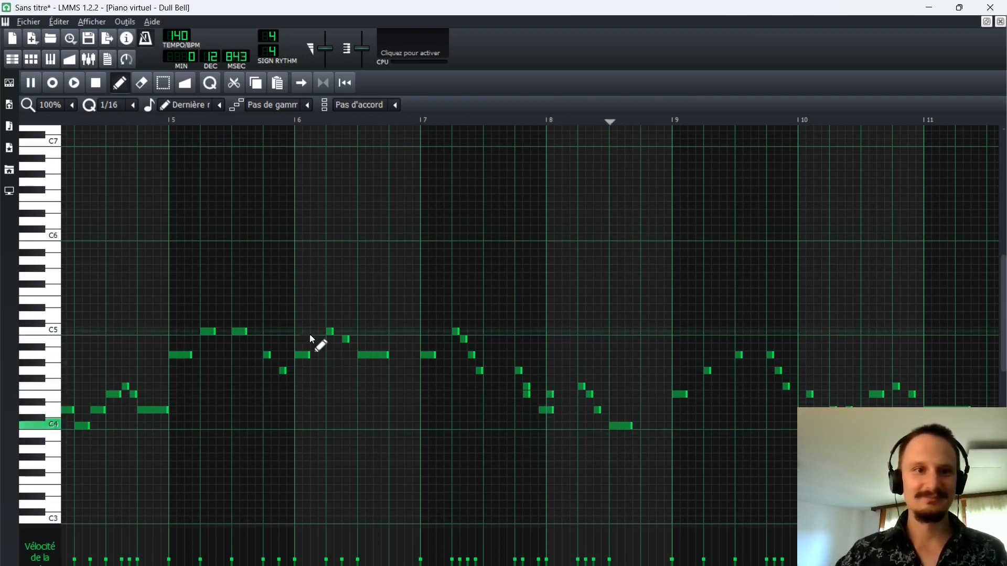
{"action": "key", "text": "space"}
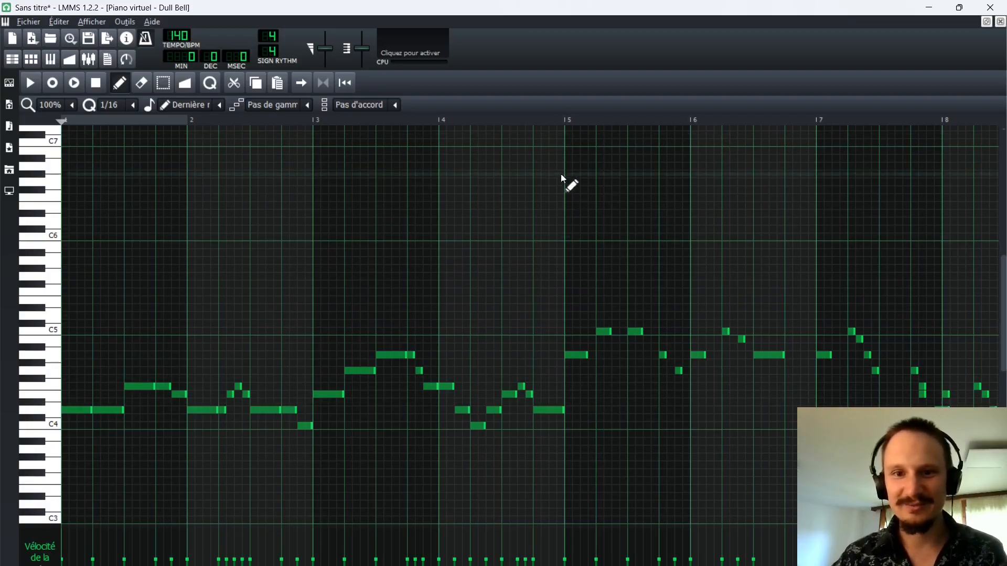
{"action": "left_click", "coordinate": [559, 119]}
{"action": "key", "text": "space"}
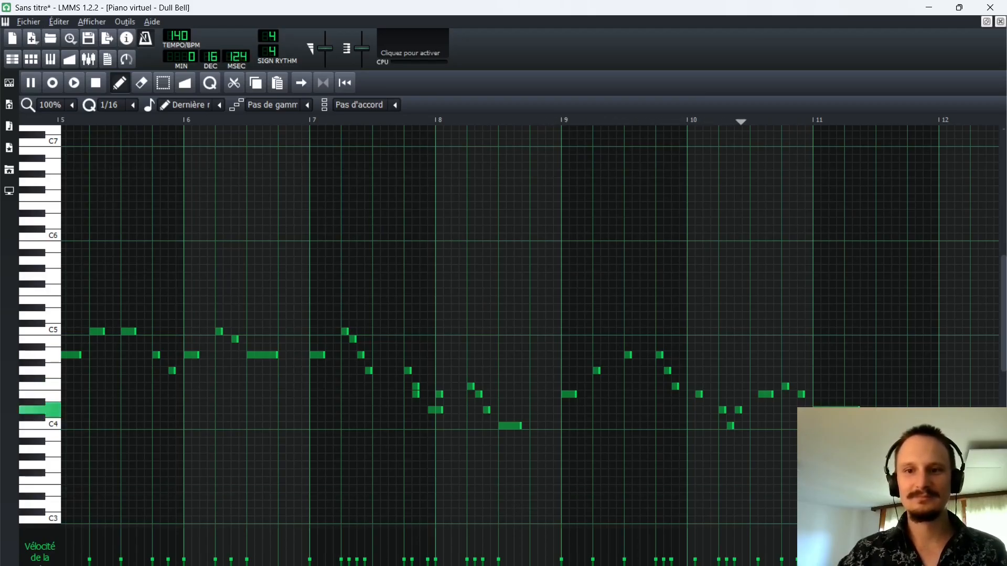
{"action": "key", "text": "space"}
- In bar 7, lengthen the last A4 and the following G4, shift the overlapping E4 one sixteenth later, and play back from bar 7
{"action": "left_click_drag", "start_coordinate": [483, 565], "coordinate": [579, 565]}
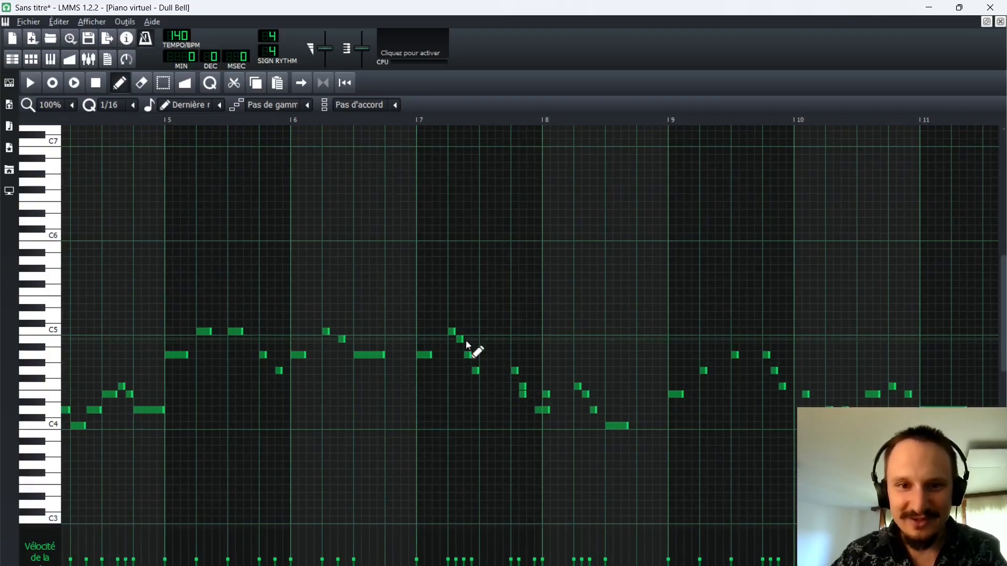
{"action": "left_click_drag", "start_coordinate": [474, 372], "coordinate": [498, 372]}
{"action": "left_click_drag", "start_coordinate": [470, 355], "coordinate": [477, 356]}
{"action": "left_click_drag", "start_coordinate": [520, 394], "coordinate": [540, 410]}
{"action": "left_click", "coordinate": [418, 121]}
{"action": "key", "text": "space"}
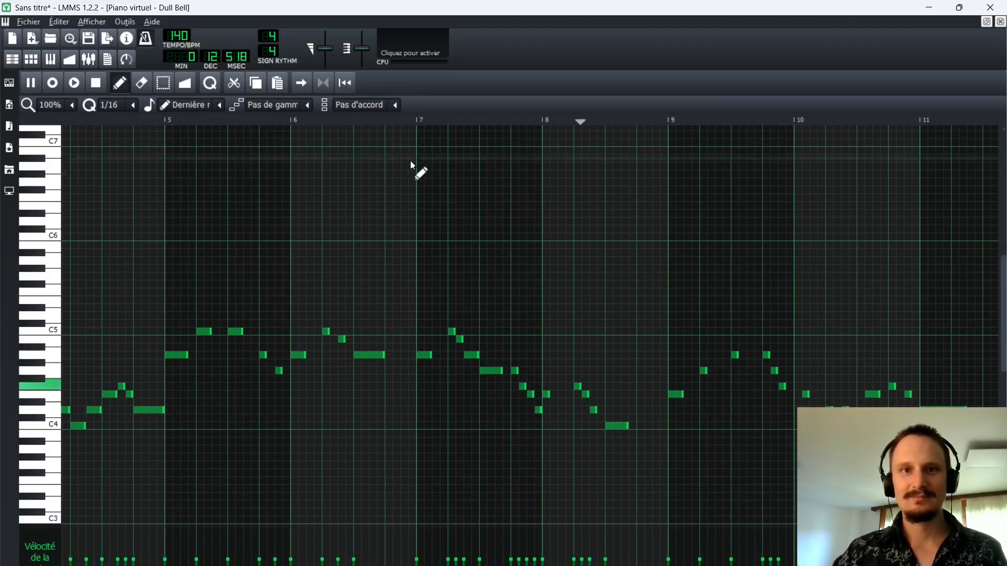
{"action": "key", "text": "space"}
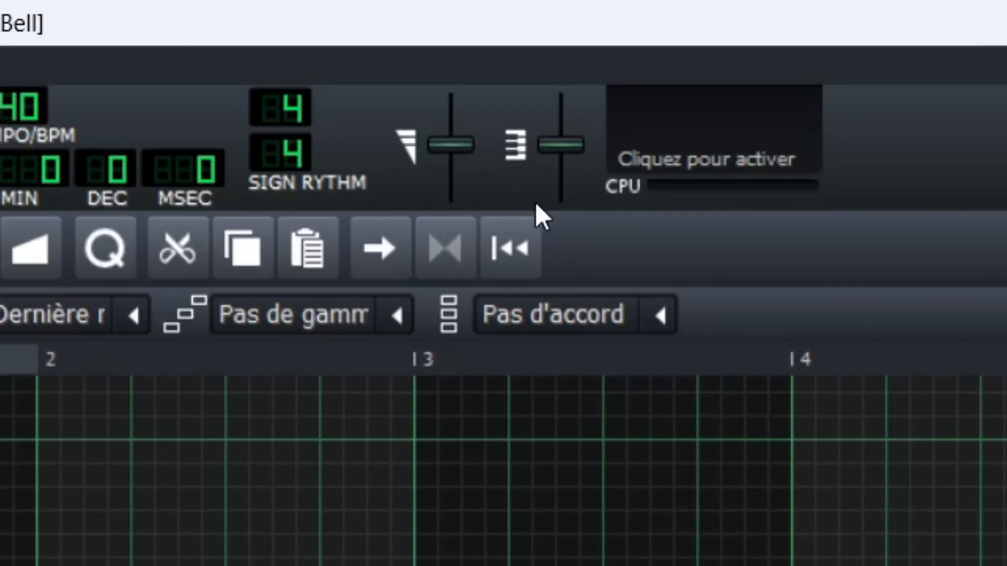
- Make stopping return the playhead to where playback started, and test it by playing from bar 7
{"action": "left_click", "coordinate": [518, 232]}
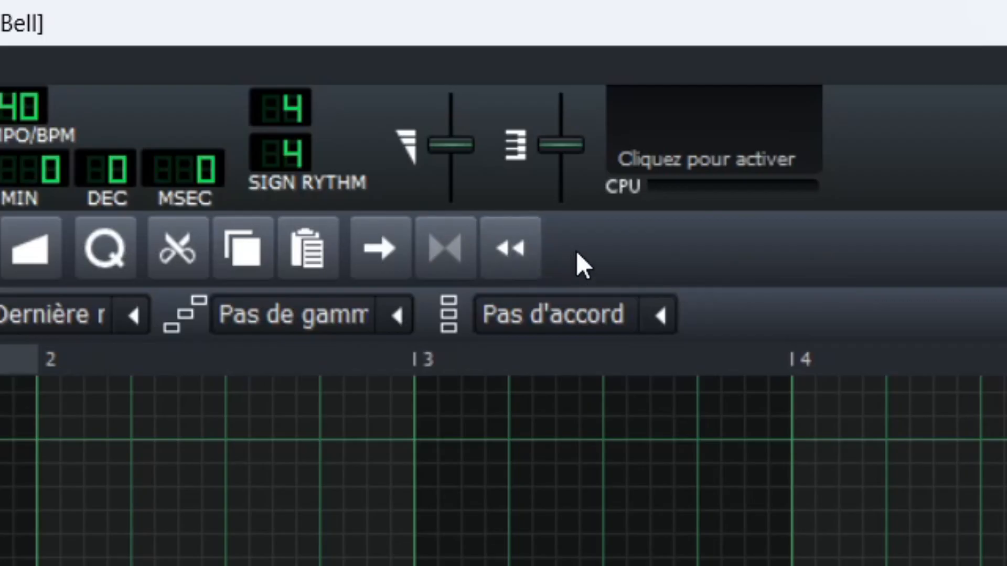
{"action": "left_click", "coordinate": [491, 253]}
{"action": "left_click", "coordinate": [511, 259]}
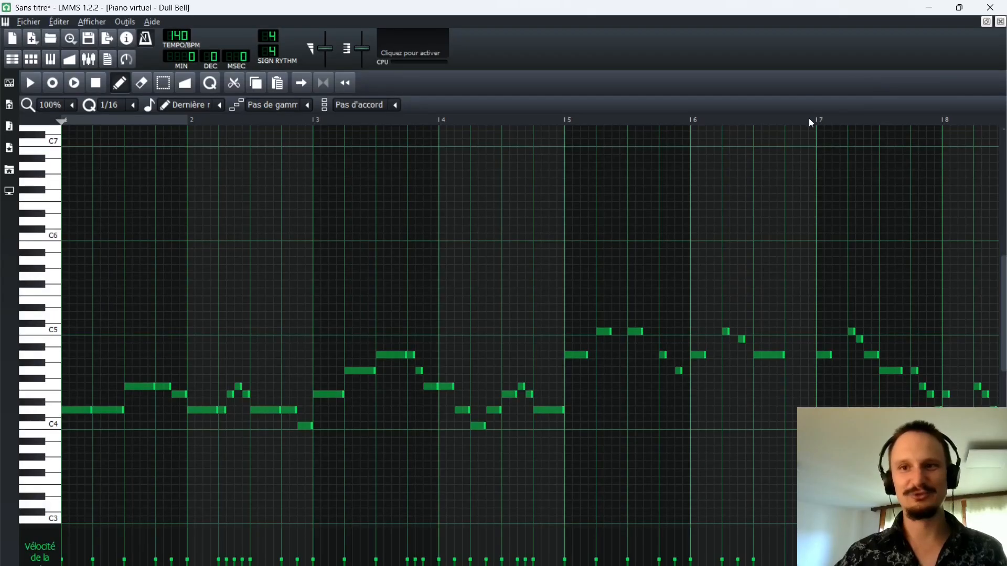
{"action": "left_click", "coordinate": [814, 120]}
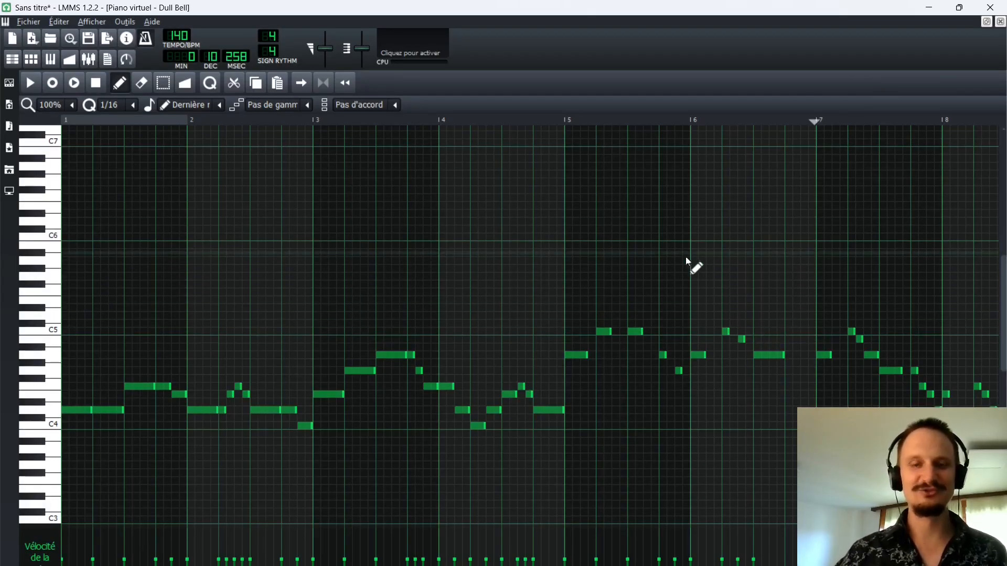
{"action": "key", "text": "space"}
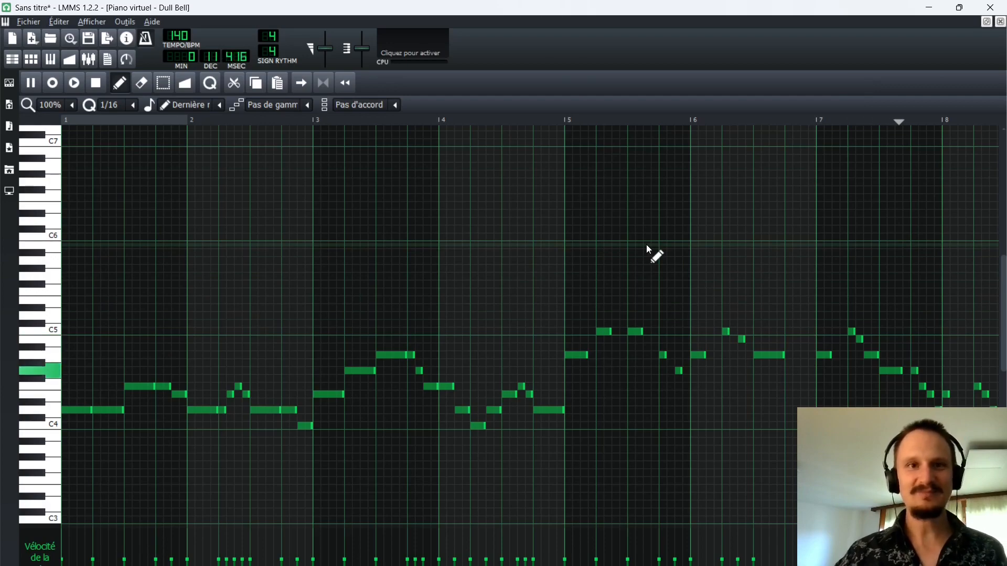
{"action": "key", "text": "space"}
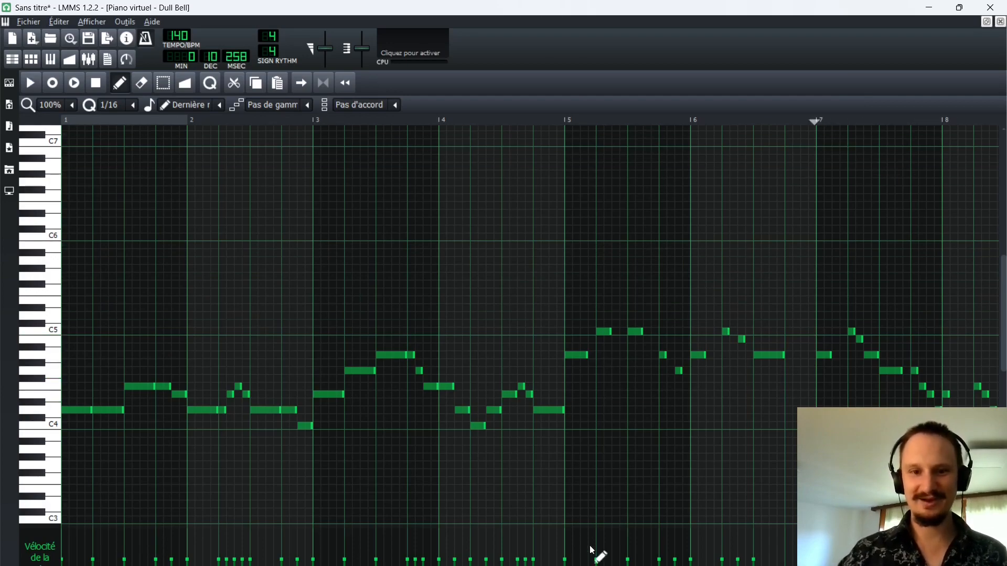
- Replay from bar 7, change the first note of bar 10 to a three-sixteenth F4 on the downbeat, and listen from bar 9
{"action": "key", "text": "space"}
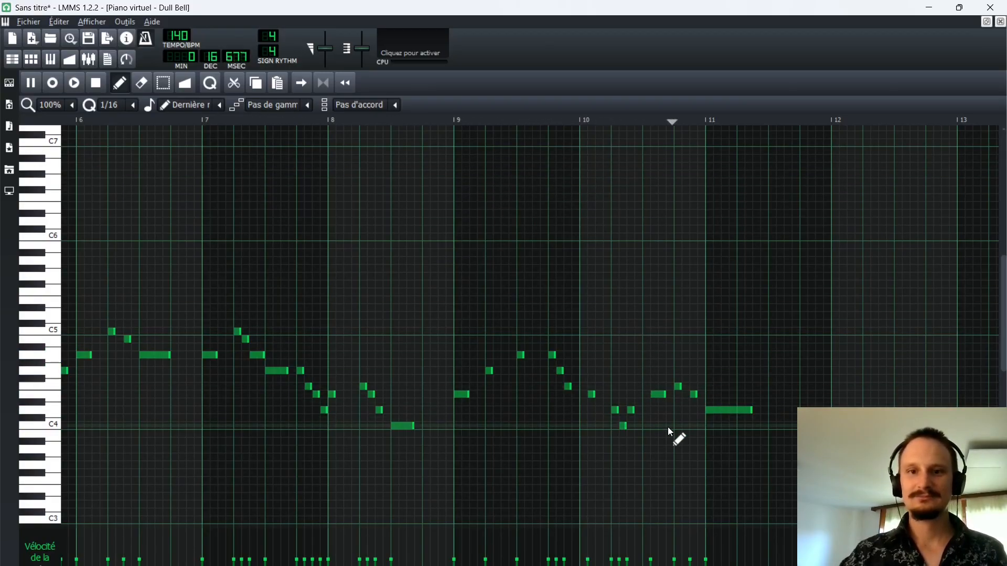
{"action": "key", "text": "space"}
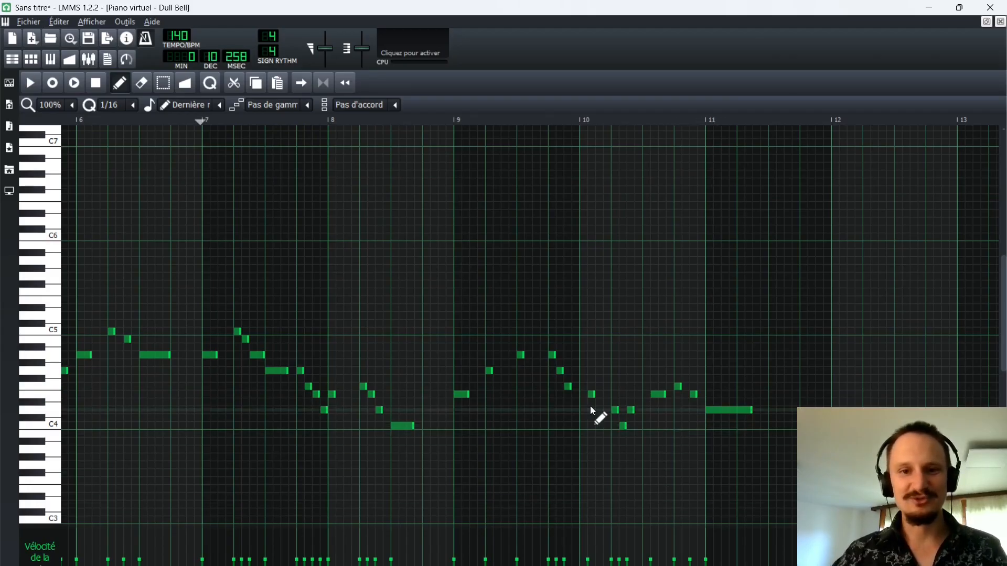
{"action": "mouse_move", "coordinate": [590, 394]}
{"action": "left_mouse_down"}
{"action": "mouse_move", "coordinate": [611, 394]}
{"action": "mouse_move", "coordinate": [593, 387]}
{"action": "left_mouse_up"}
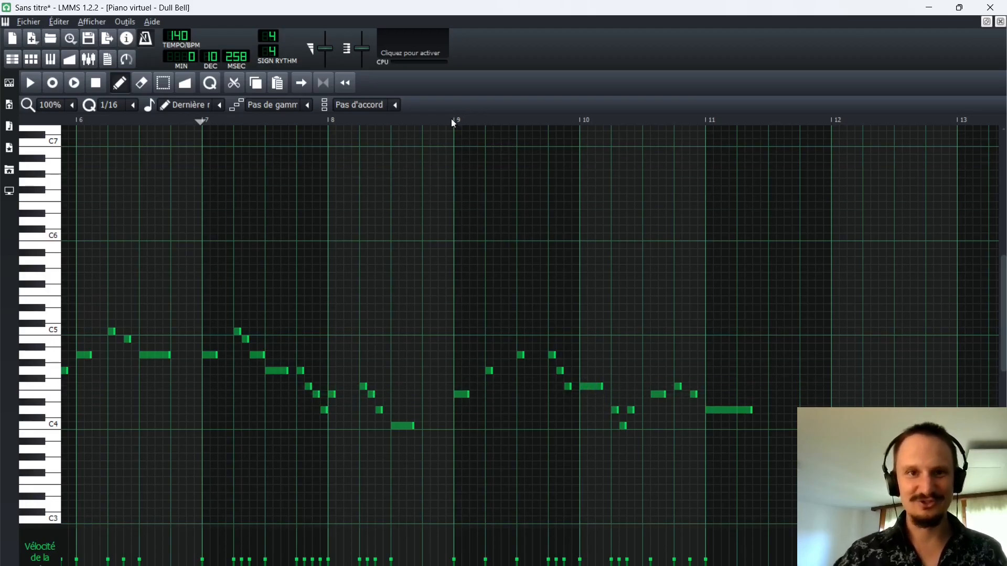
{"action": "left_click", "coordinate": [452, 120]}
{"action": "key", "text": "space"}
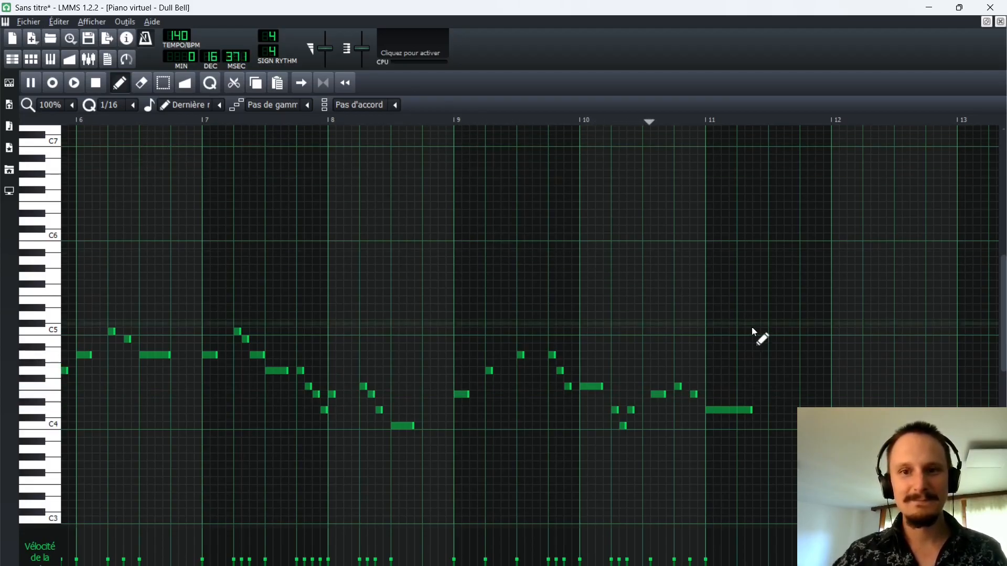
{"action": "key", "text": "space"}
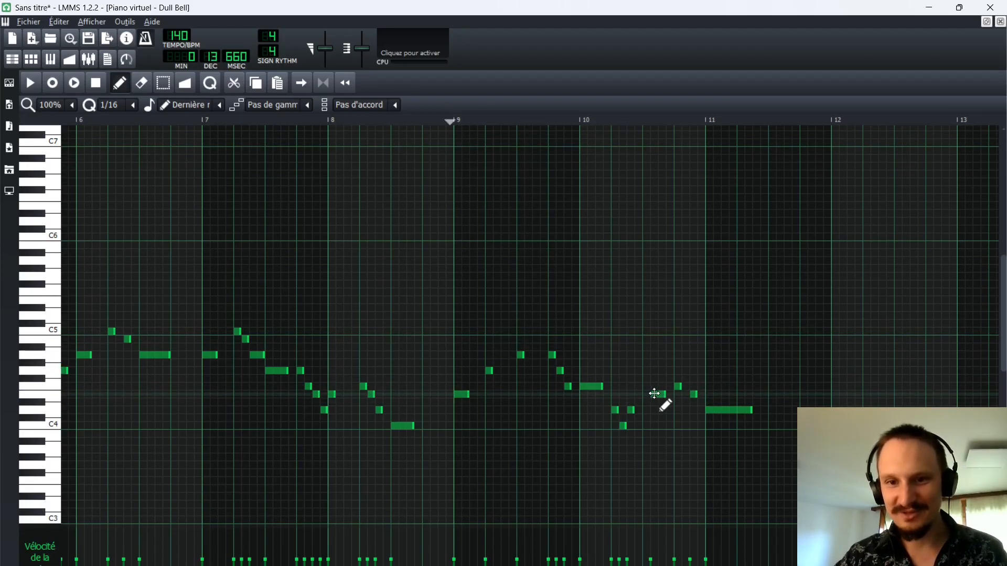
- Move the longer E4 in bar 10 one sixteenth earlier onto beat 3, and play back from bar 9
{"action": "left_click_drag", "start_coordinate": [656, 395], "coordinate": [648, 396]}
{"action": "key", "text": "space"}
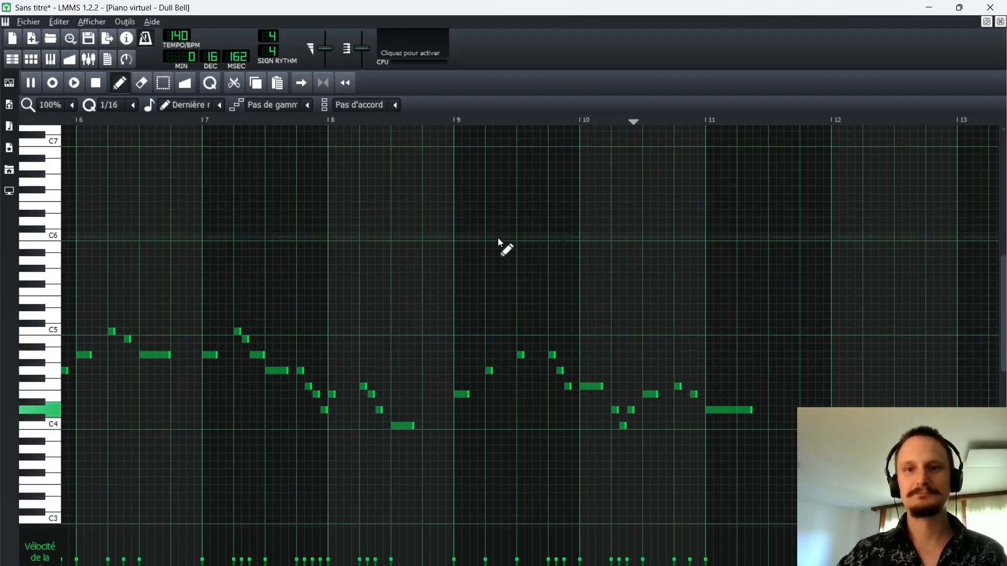
{"action": "key", "text": "space"}
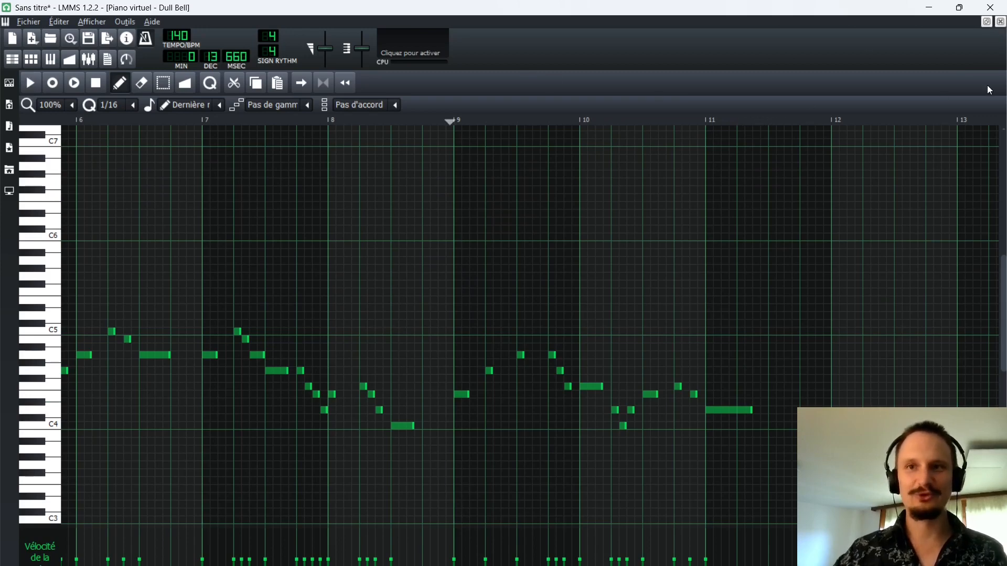
- Restore the piano roll to a floating window over the song editor, and close it
{"action": "left_click", "coordinate": [986, 22]}
{"action": "left_click_drag", "start_coordinate": [468, 81], "coordinate": [492, 208]}
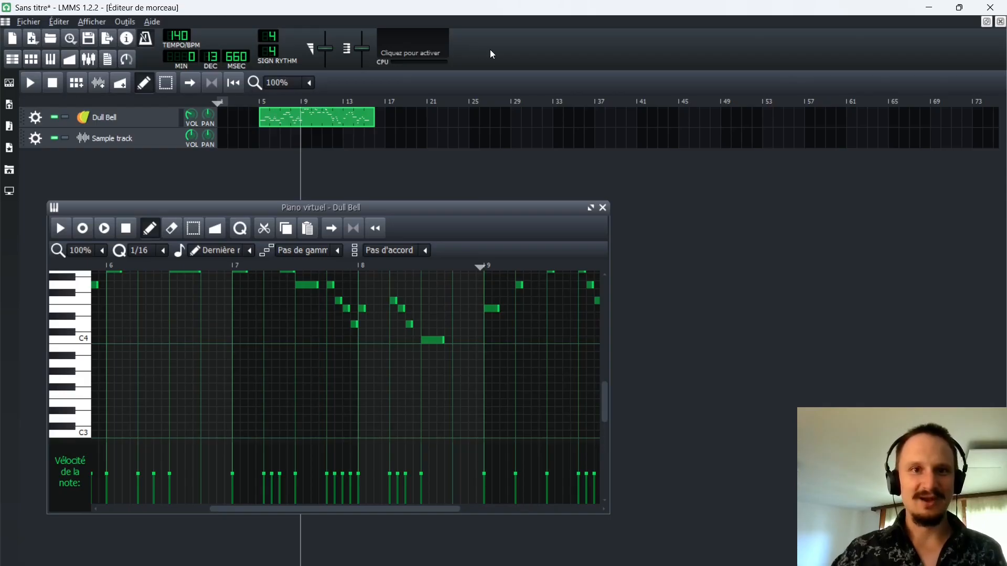
{"action": "left_click", "coordinate": [602, 208]}
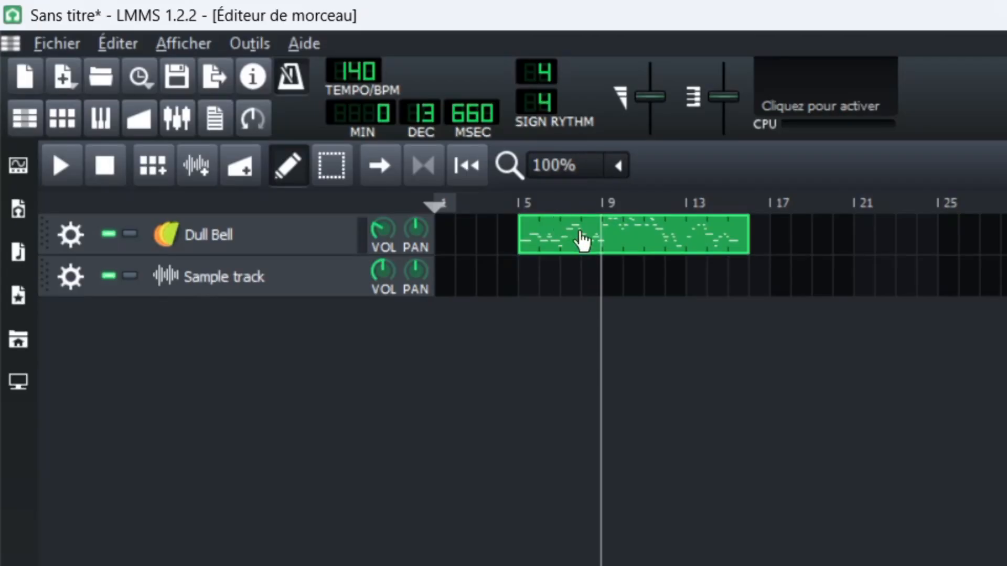
- Duplicate the Dull Bell clip directly after the original, starting at bar 16, and play the transition from just before bar 13
{"action": "left_click_drag", "start_coordinate": [561, 242], "coordinate": [606, 207]}
{"action": "mouse_move", "coordinate": [550, 238]}
{"action": "left_mouse_down"}
{"action": "mouse_move", "coordinate": [743, 239]}
{"action": "mouse_move", "coordinate": [768, 221]}
{"action": "mouse_move", "coordinate": [759, 222]}
{"action": "mouse_move", "coordinate": [768, 227]}
{"action": "left_mouse_up"}
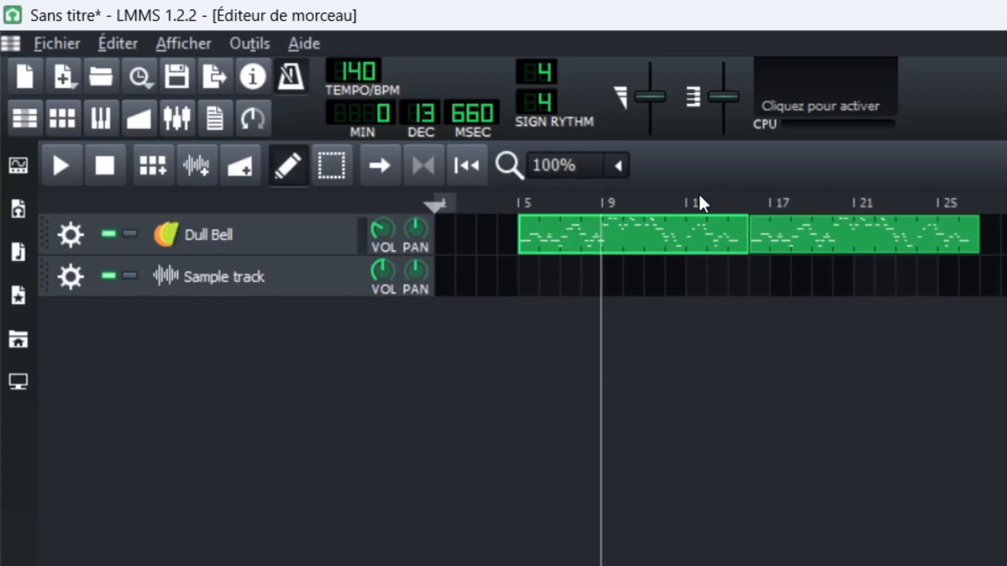
{"action": "left_click", "coordinate": [682, 198]}
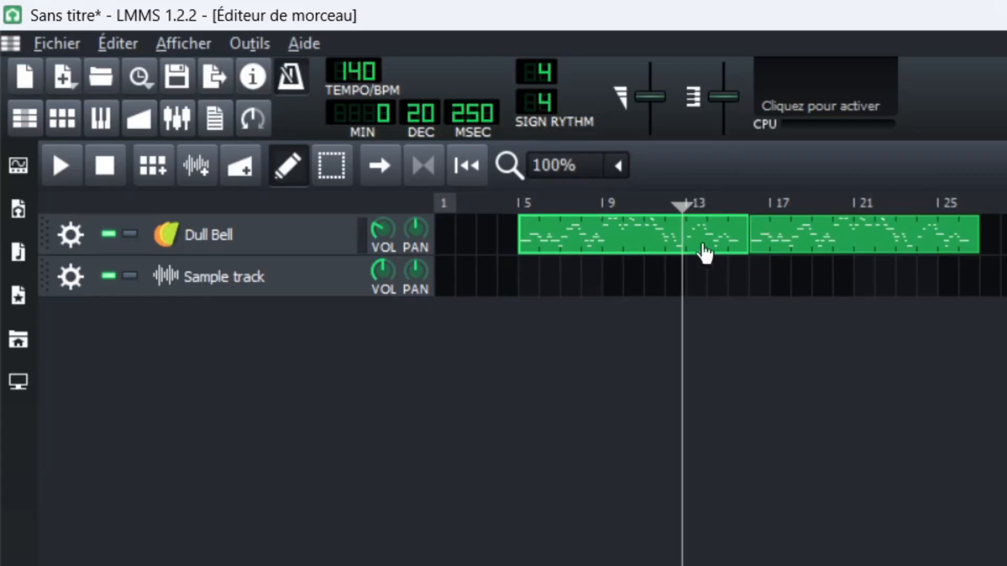
{"action": "key", "text": "space"}
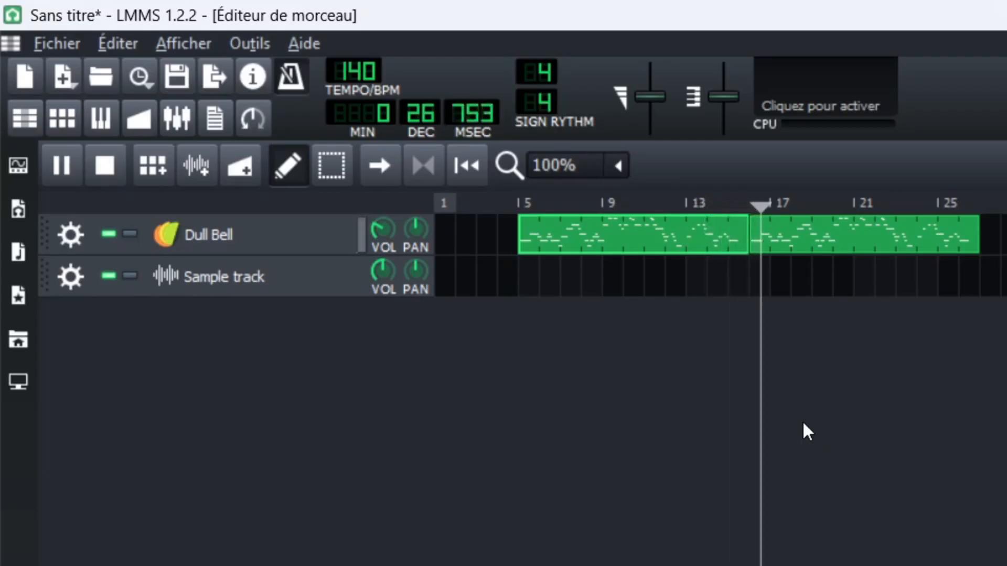
{"action": "key", "text": "space"}
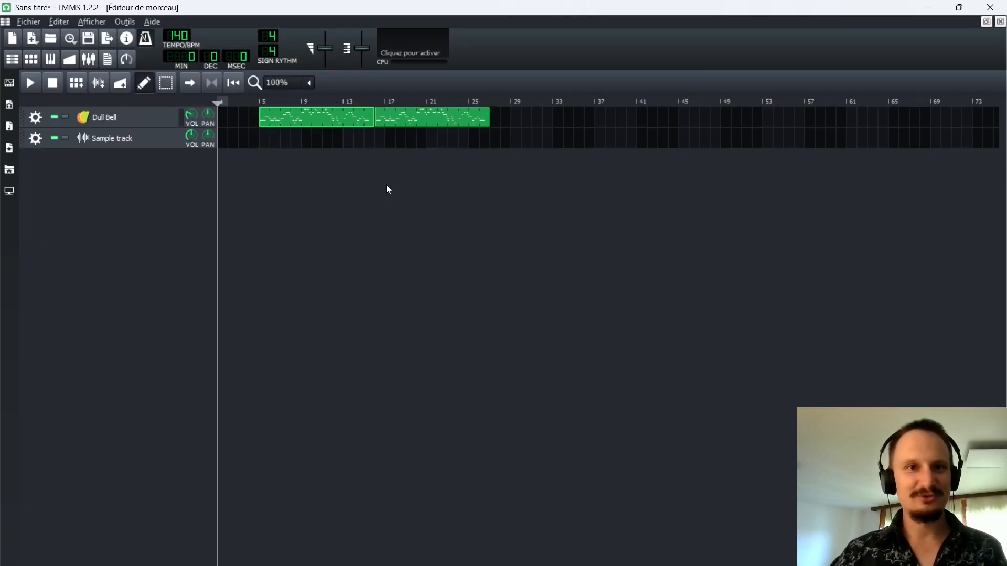